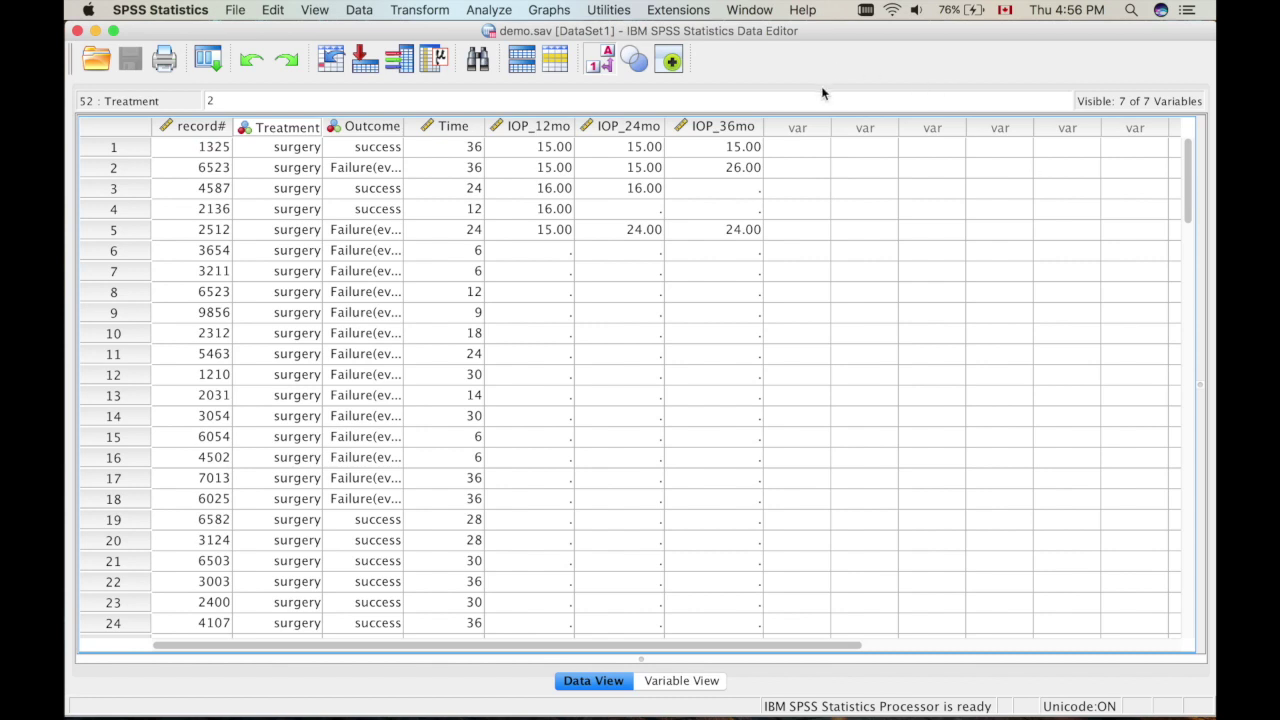
# - Switch demo.sav from its case rows to Variable View to see the seven variable definitions
pyautogui.scroll(-8, 328, 250)
pyautogui.scroll(8, 328, 250)
pyautogui.click(680, 681)
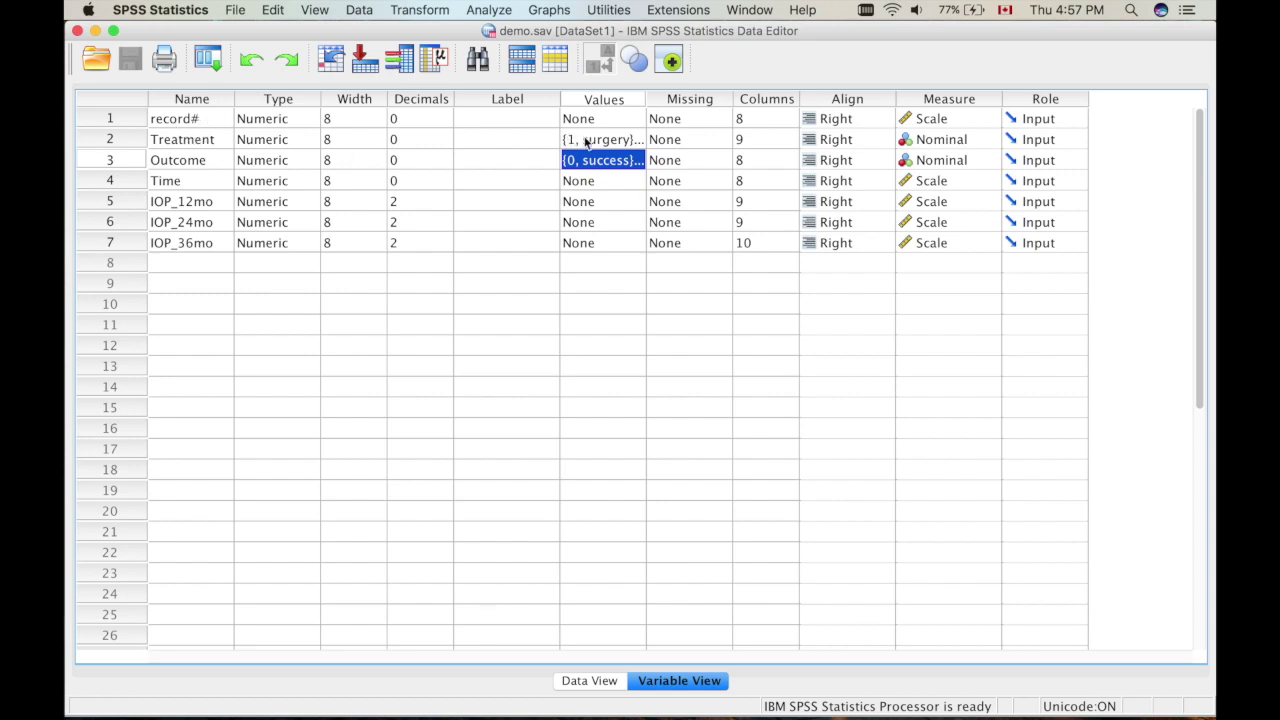
pyautogui.click(641, 139)
pyautogui.click(641, 139)
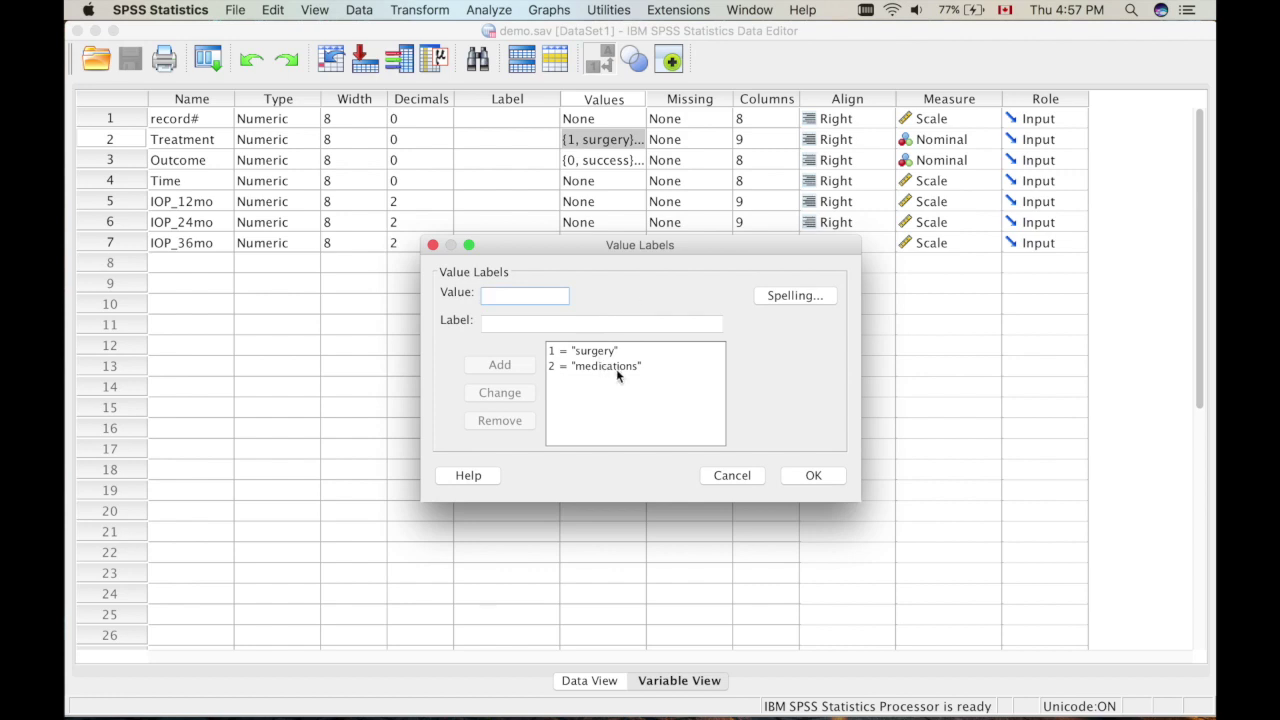
pyautogui.moveTo(620, 246); pyautogui.dragTo(639, 258)
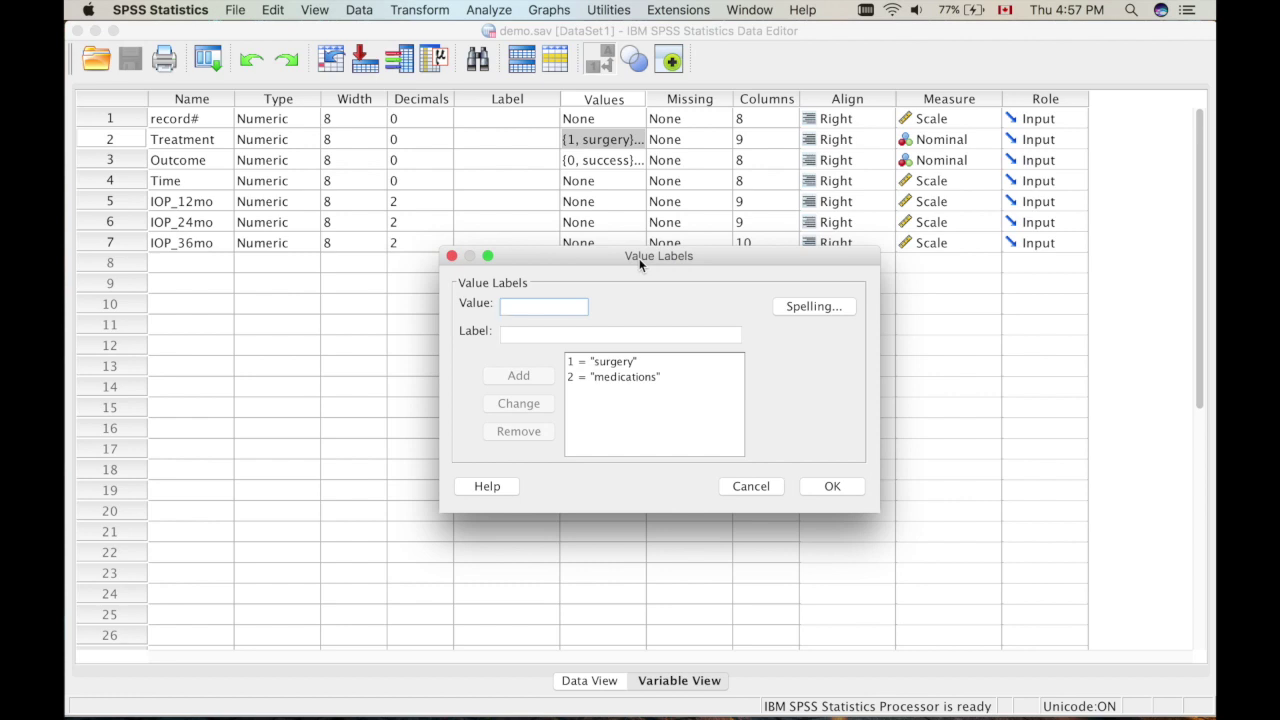
pyautogui.moveTo(639, 258); pyautogui.dragTo(576, 250)
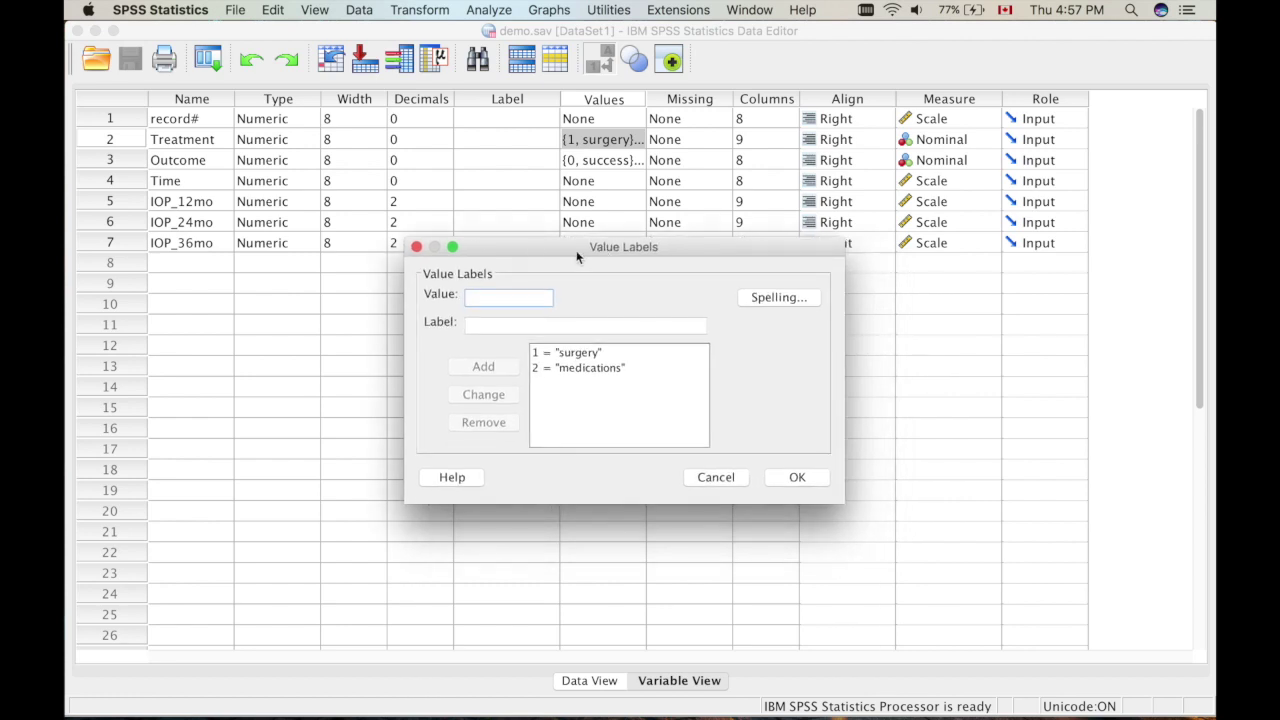
pyautogui.click(708, 472)
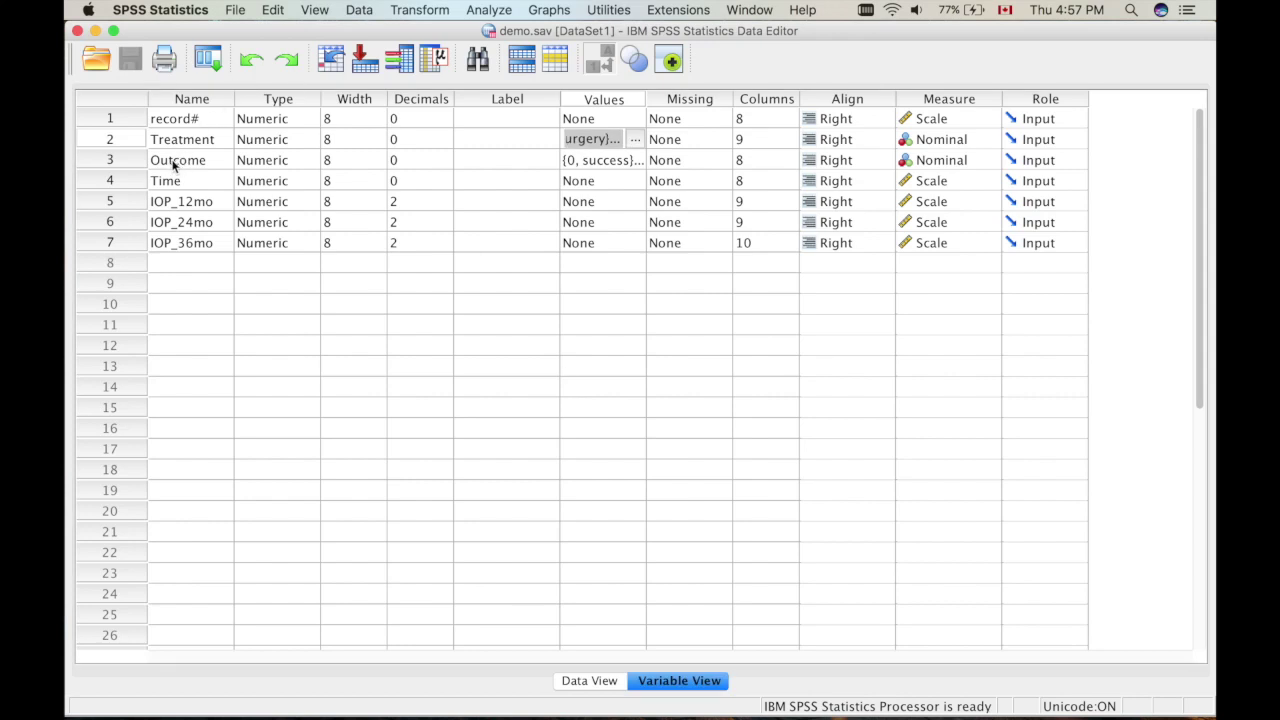
# - Check Outcome's value labels (0 = success, 1 = Failure(event)) without changes, then return to Data View
pyautogui.click(630, 162)
pyautogui.click(635, 160)
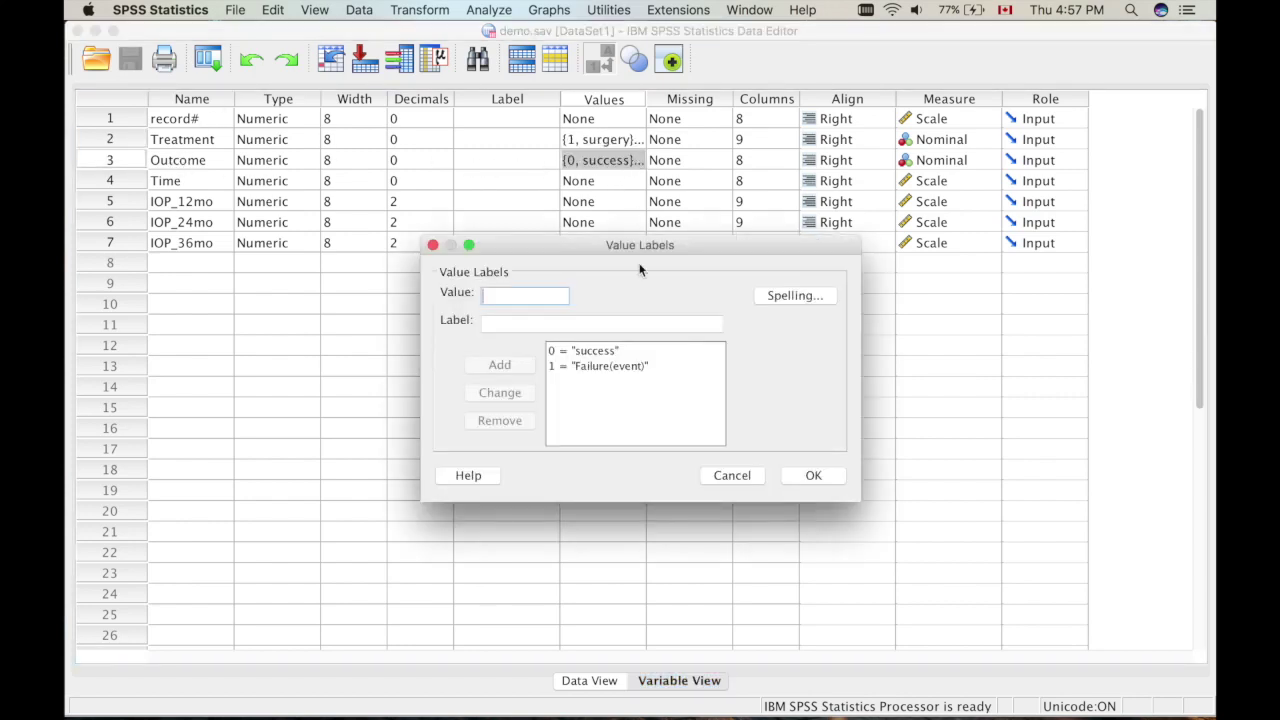
pyautogui.click(594, 366)
pyautogui.moveTo(622, 246); pyautogui.dragTo(603, 214)
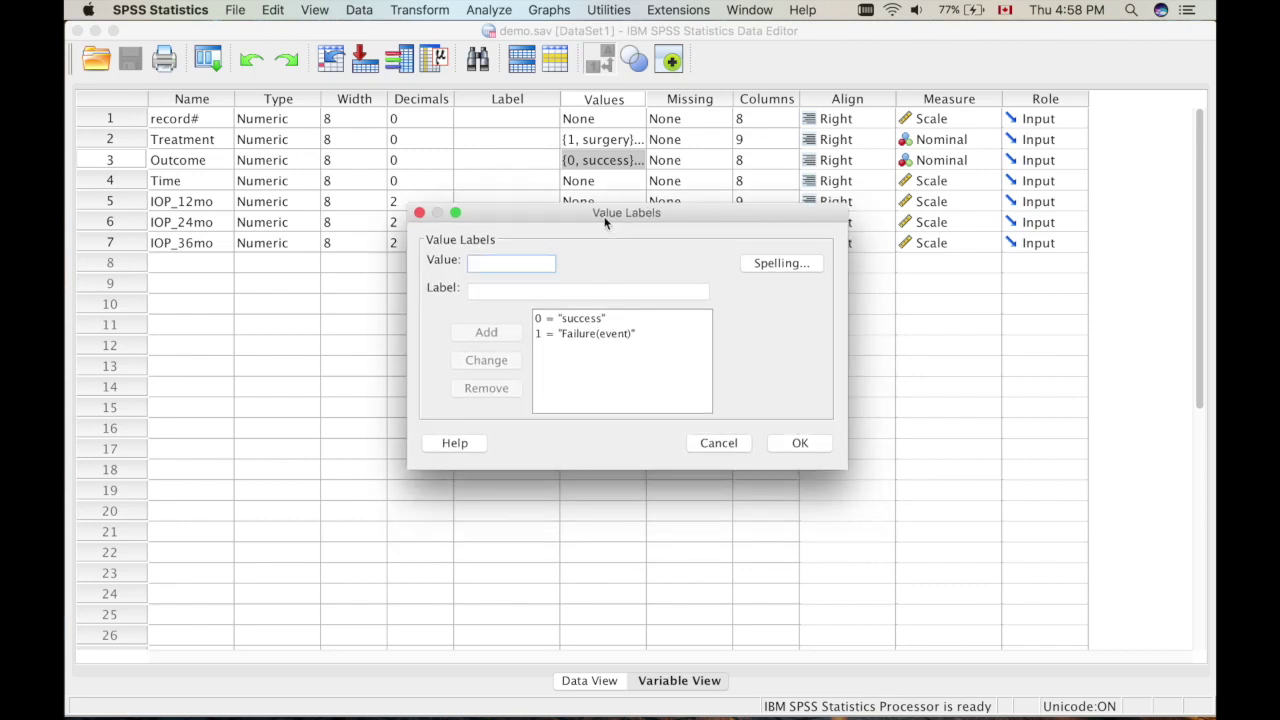
pyautogui.click(720, 440)
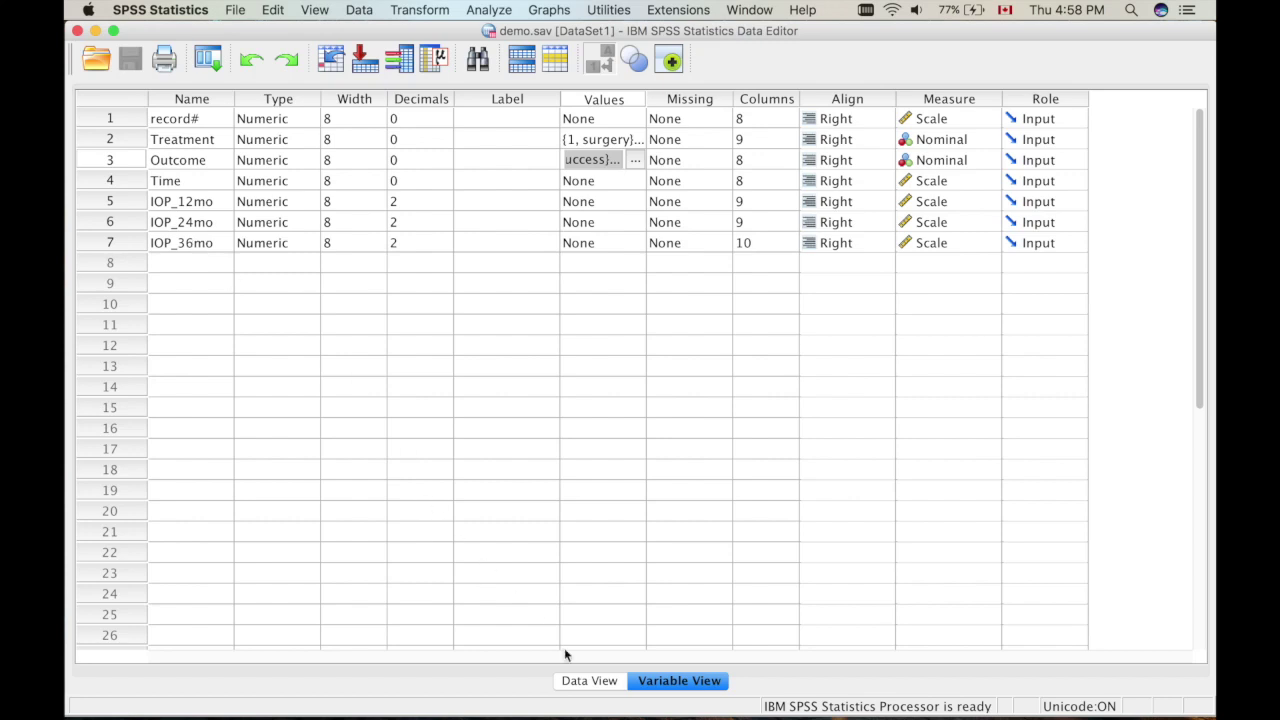
pyautogui.click(575, 682)
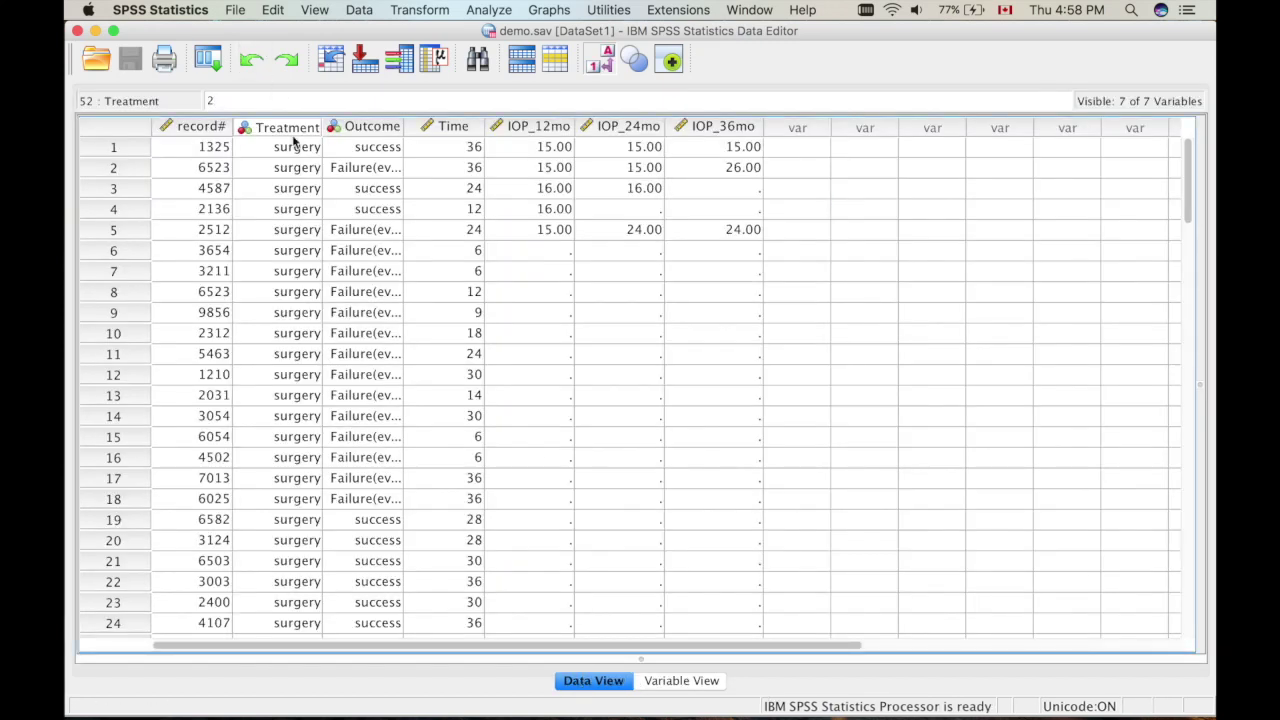
# - Scroll through the 100 cases, then show Treatment and Outcome as numeric codes like 1 and 0
pyautogui.scroll(-3, 315, 150)
pyautogui.scroll(-15, 315, 150)
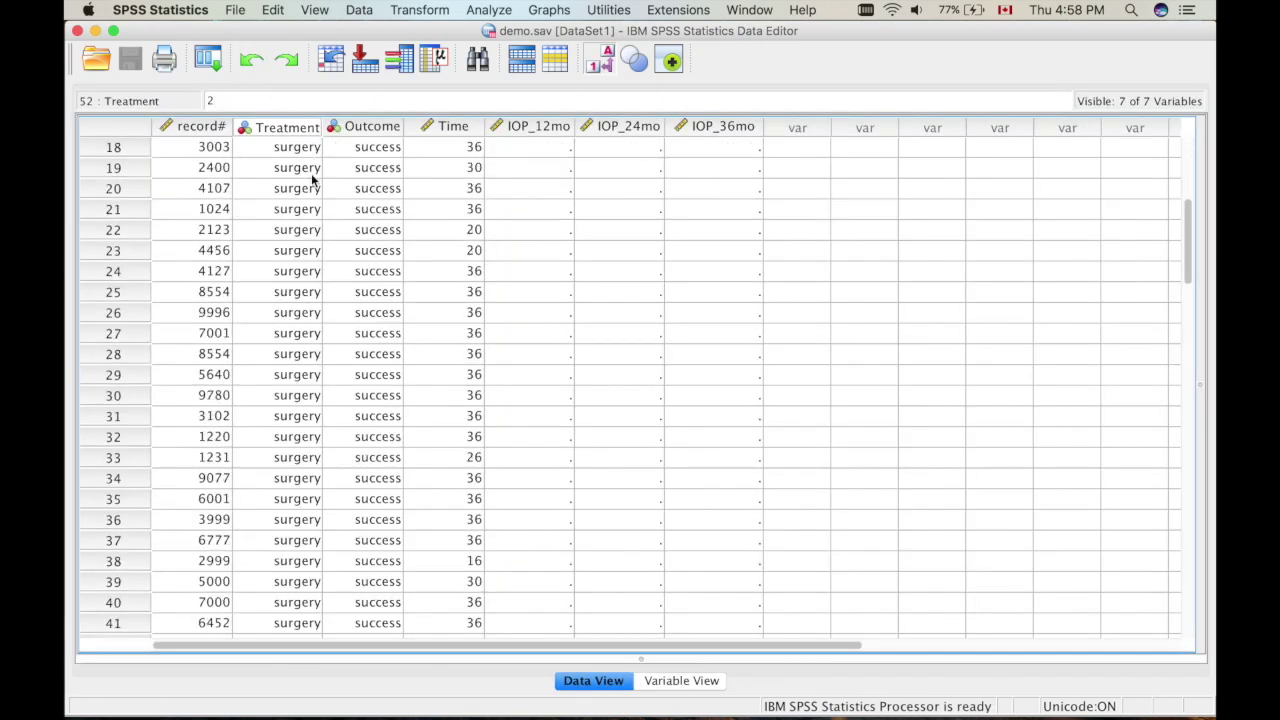
pyautogui.scroll(5, 320, 200)
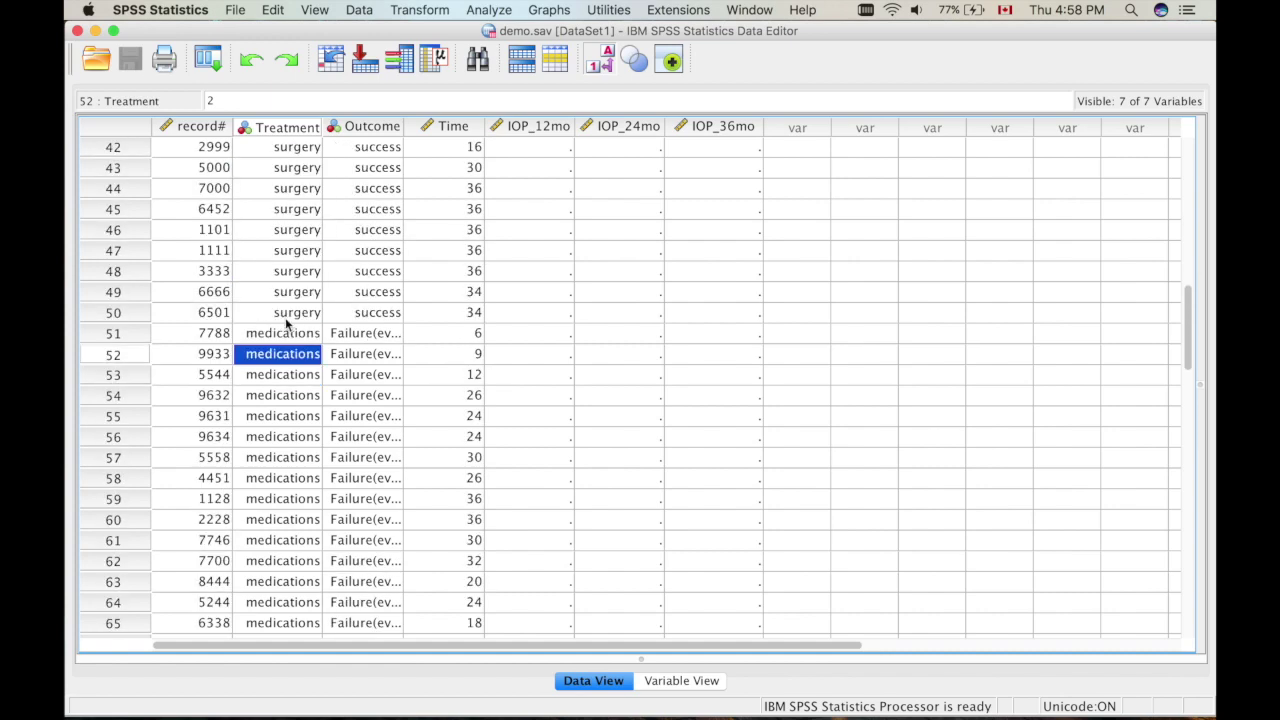
pyautogui.scroll(-15, 298, 327)
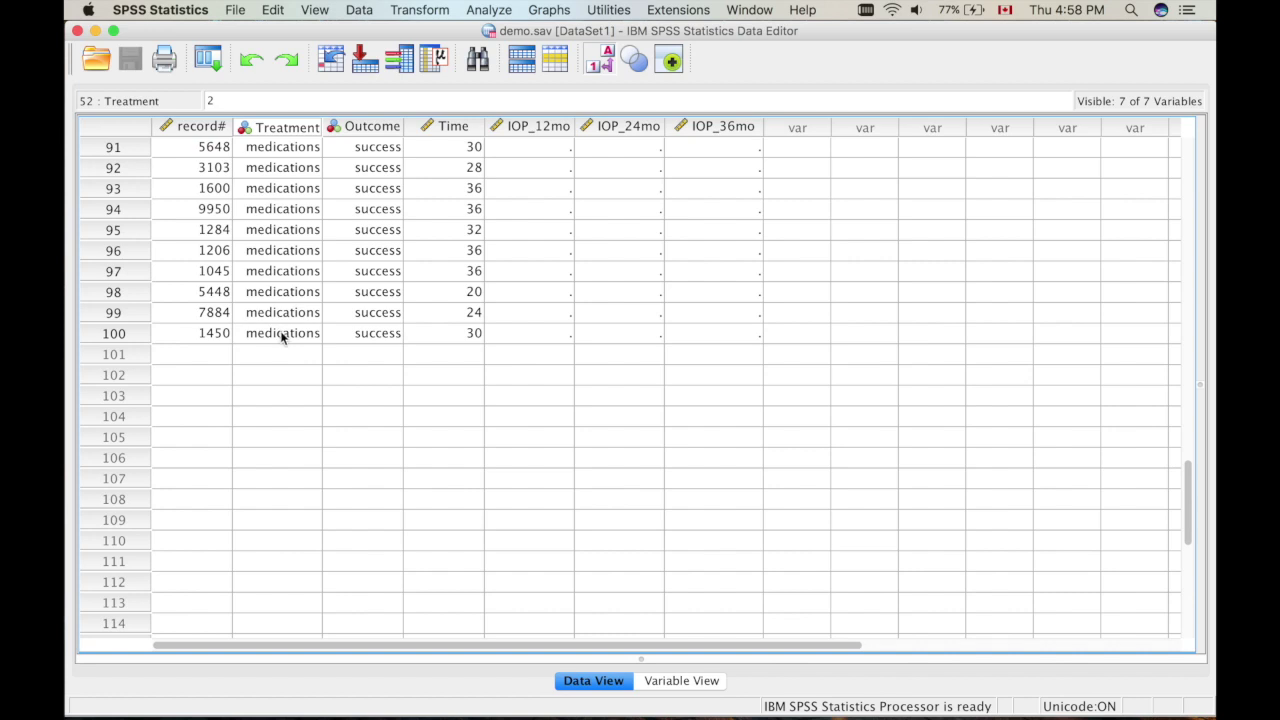
pyautogui.scroll(20, 285, 330)
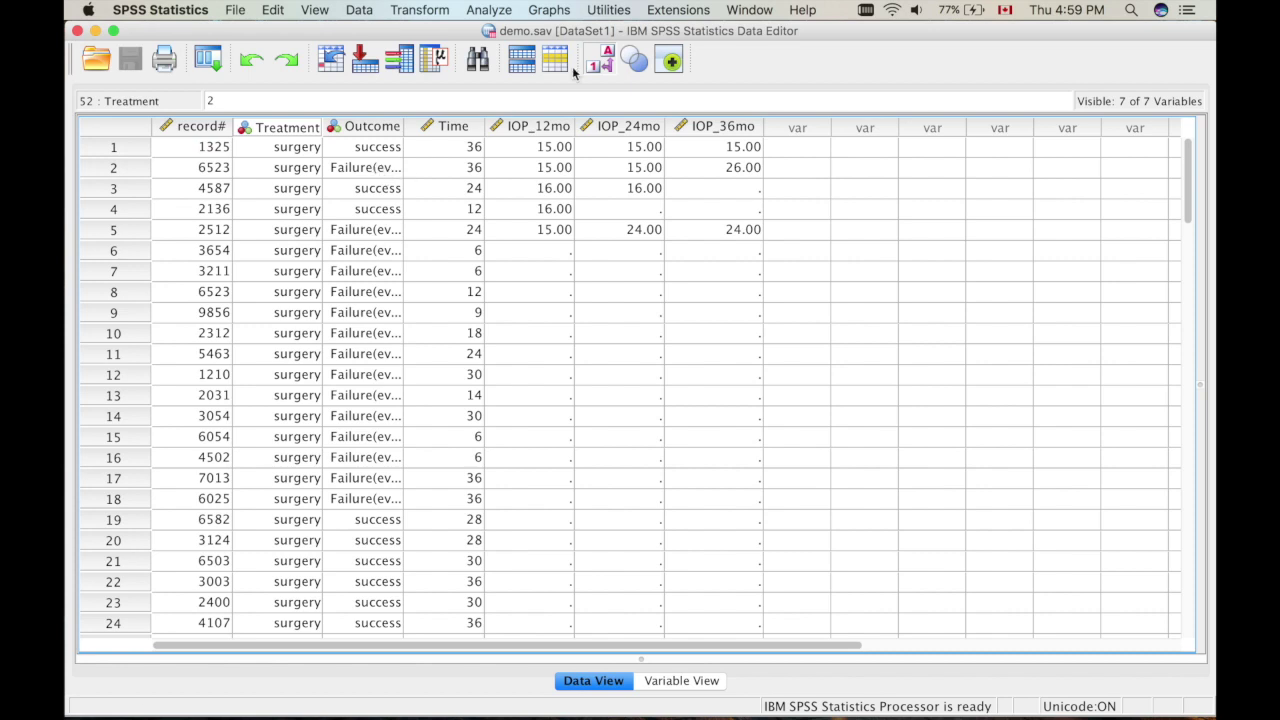
pyautogui.click(607, 61)
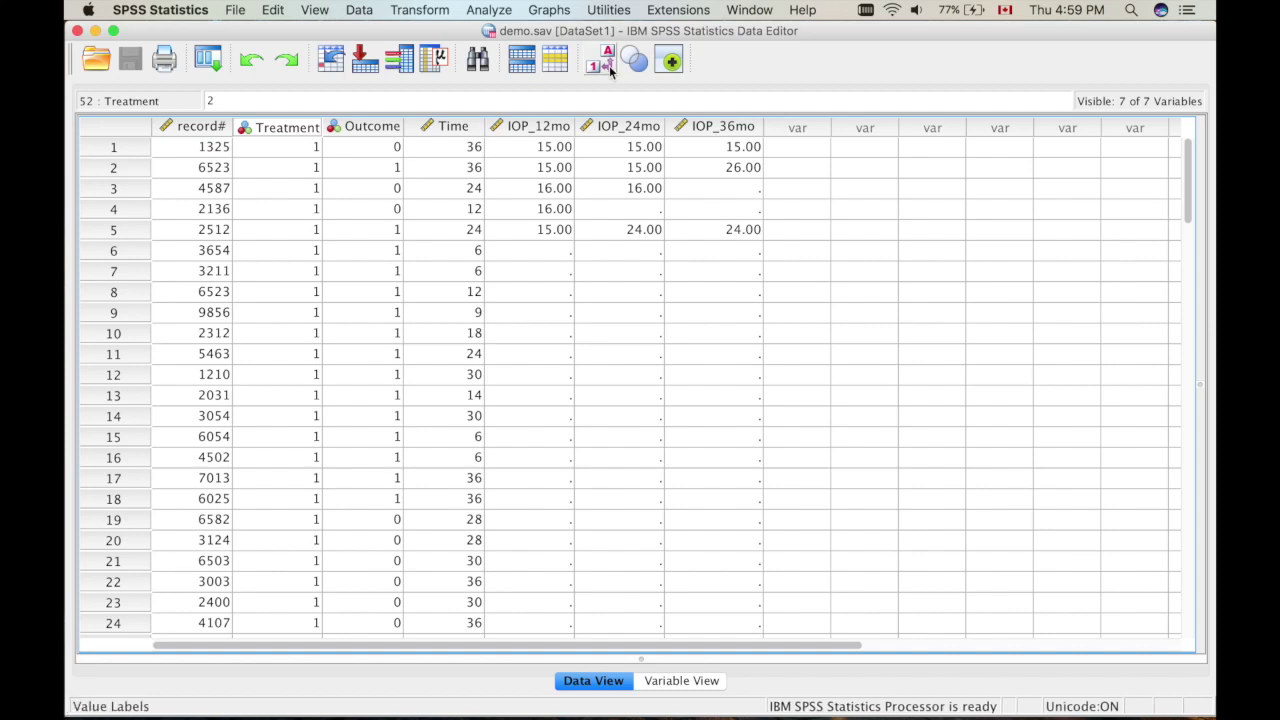
# - Turn value labels back on so the columns read surgery, success and Failure(event)
pyautogui.click(607, 61)
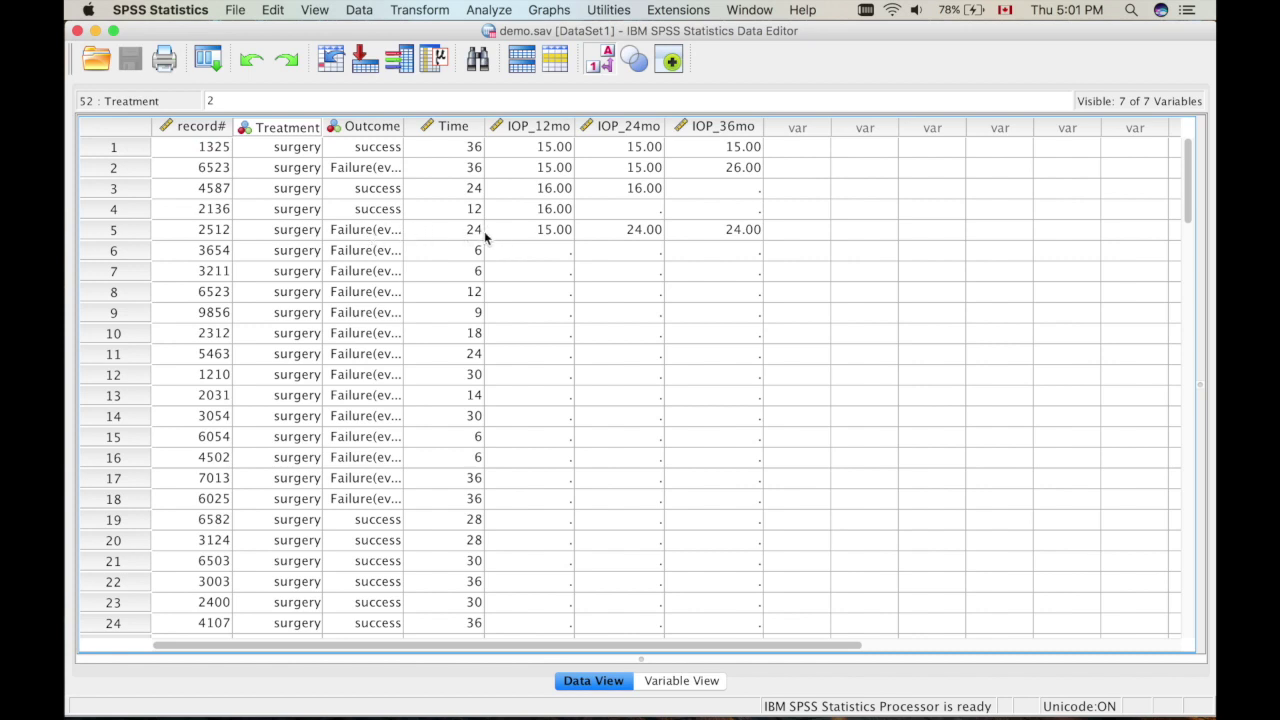
# - Open the Kaplan-Meier dialog via Analyze > Survival > Kaplan-Meier
pyautogui.scroll(-3, 475, 291)
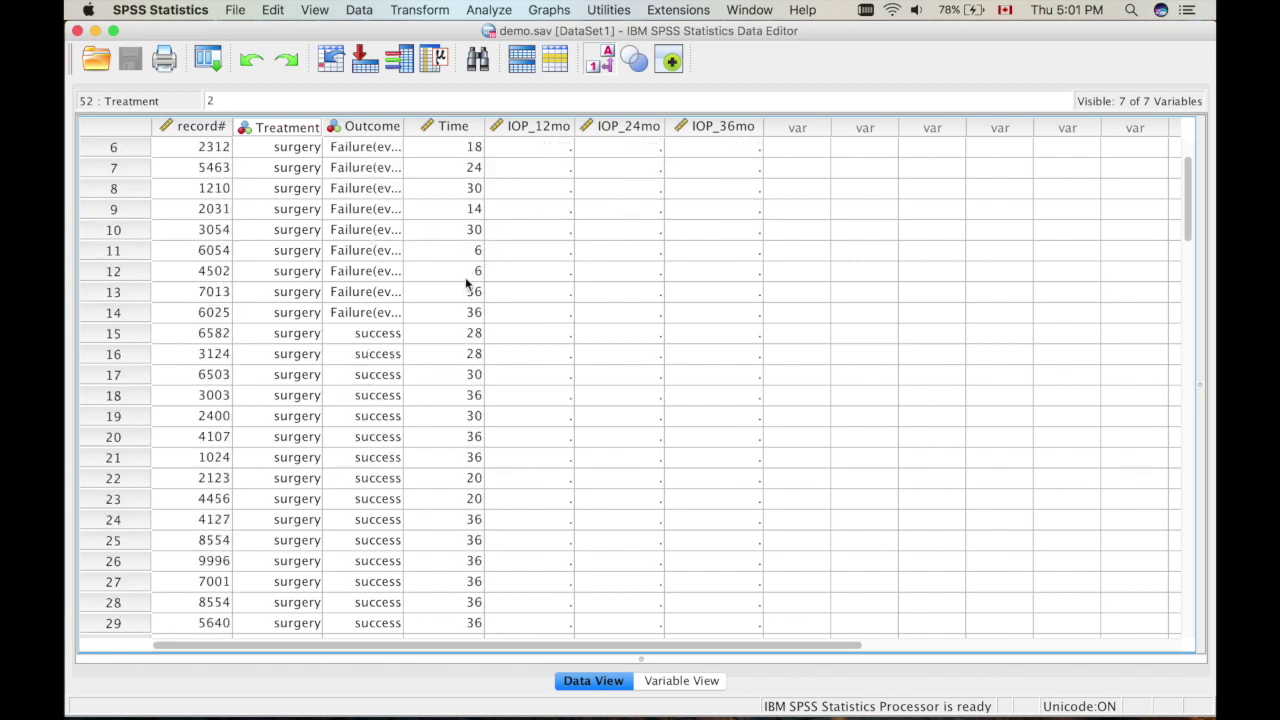
pyautogui.scroll(3, 465, 278)
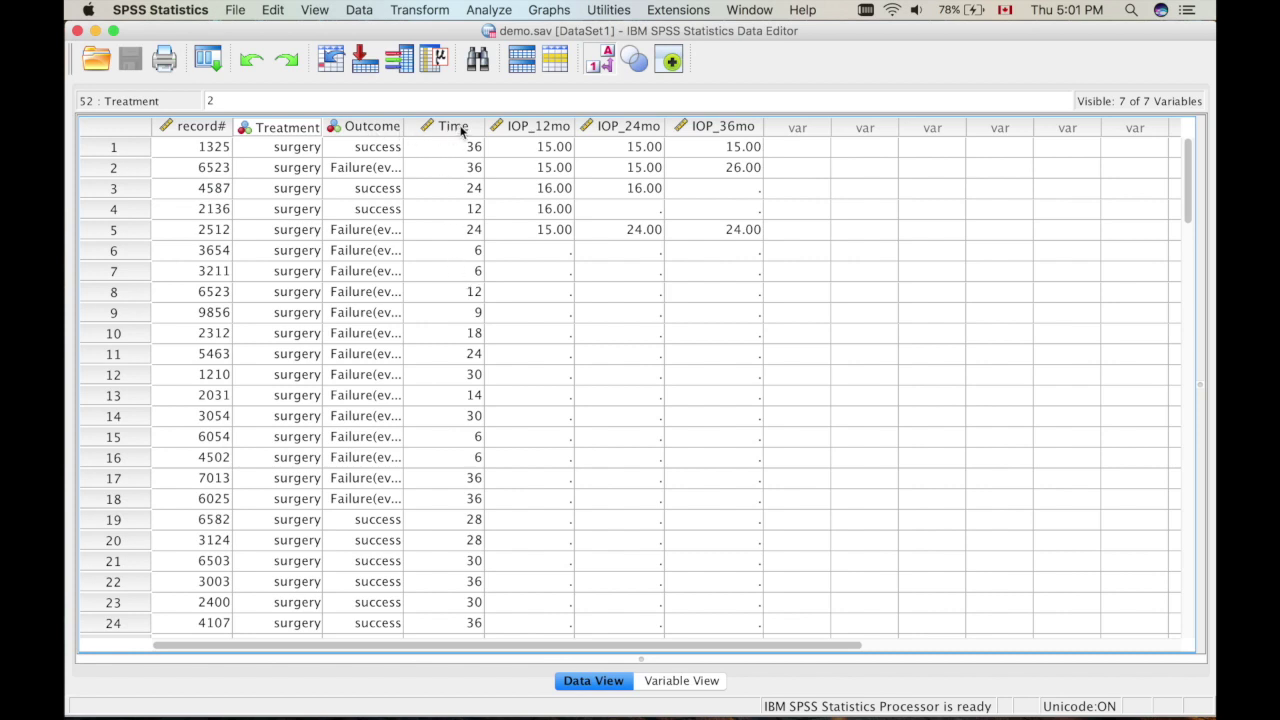
pyautogui.click(508, 12)
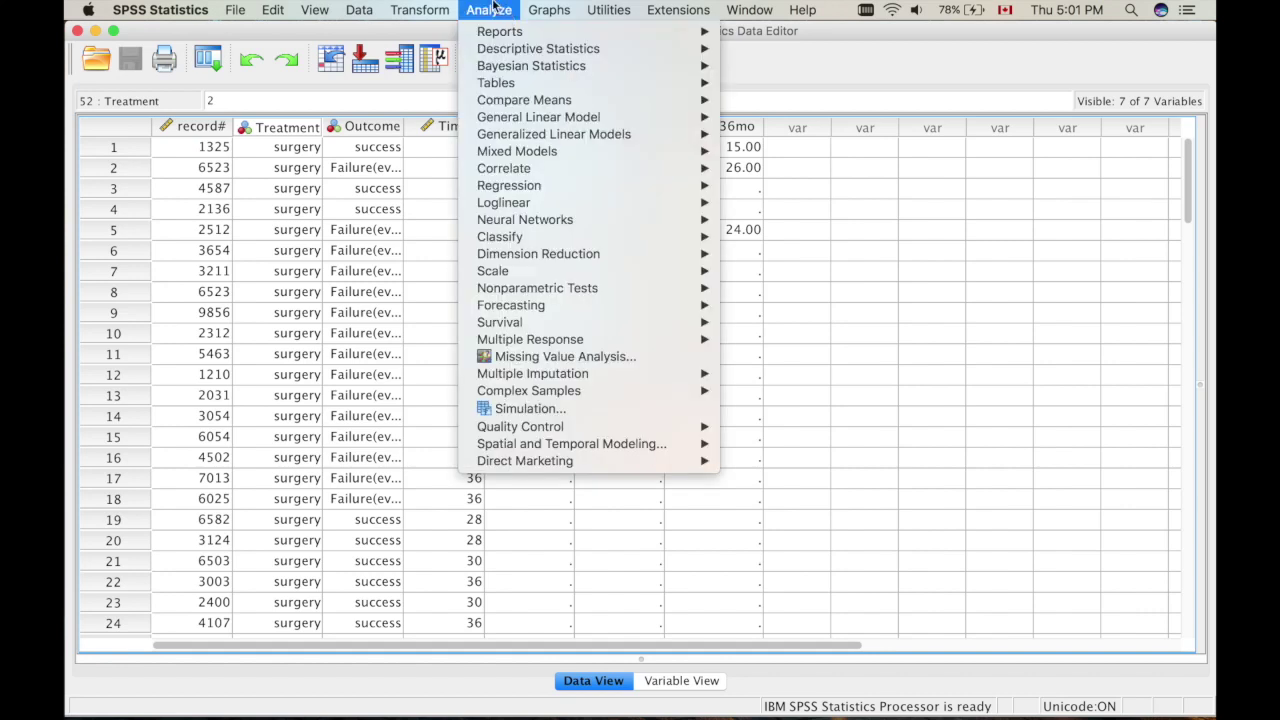
pyautogui.moveTo(519, 324)
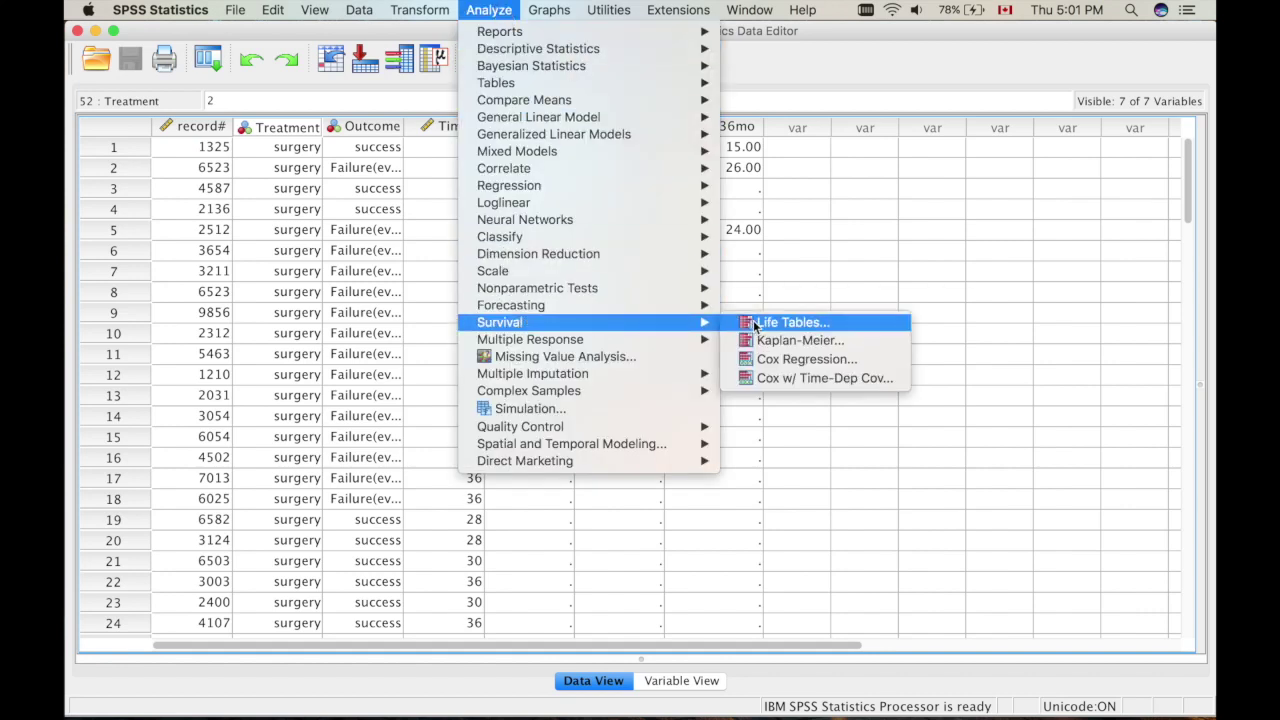
pyautogui.click(778, 341)
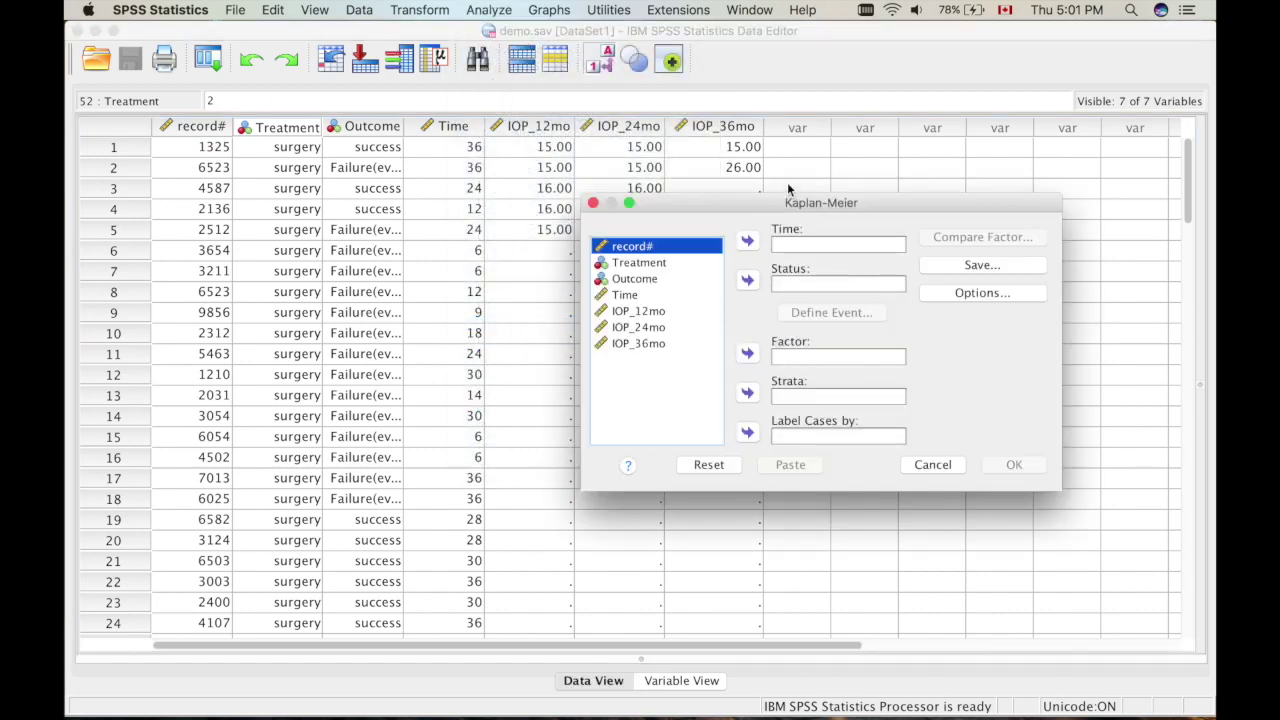
# - Use Time as the survival time variable and Outcome as the status variable
pyautogui.moveTo(781, 211); pyautogui.dragTo(815, 198)
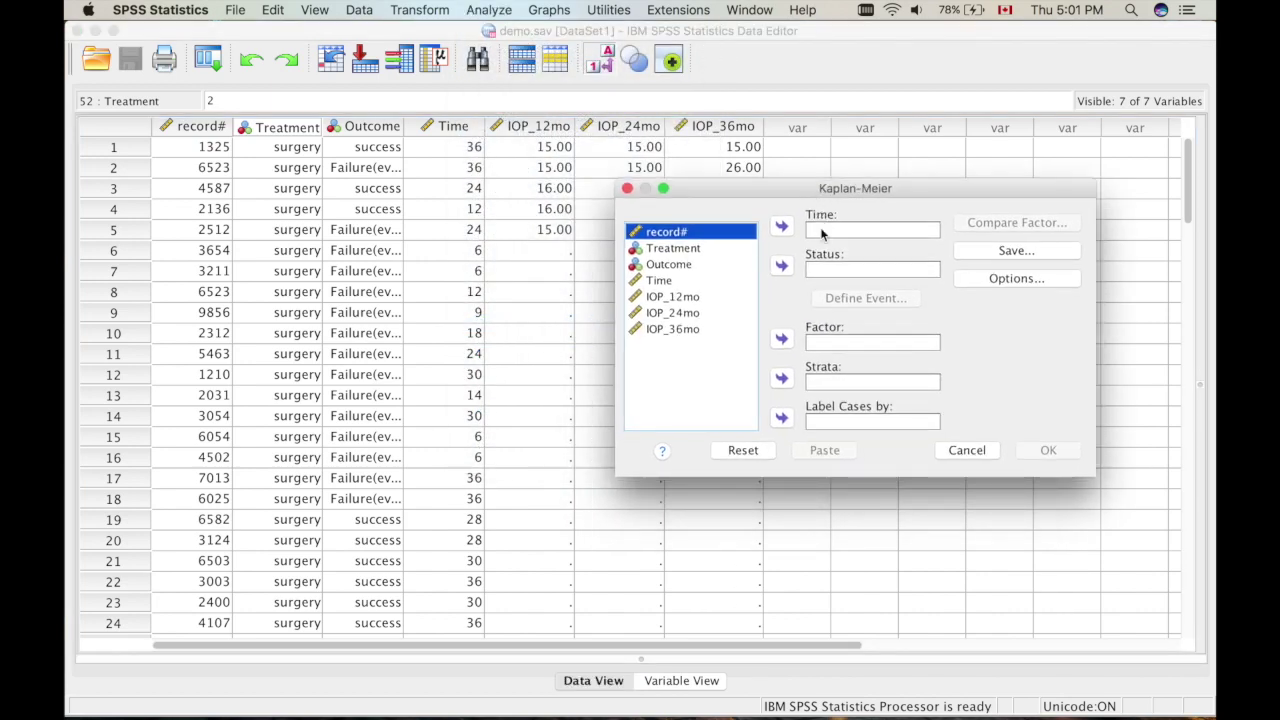
pyautogui.click(671, 281)
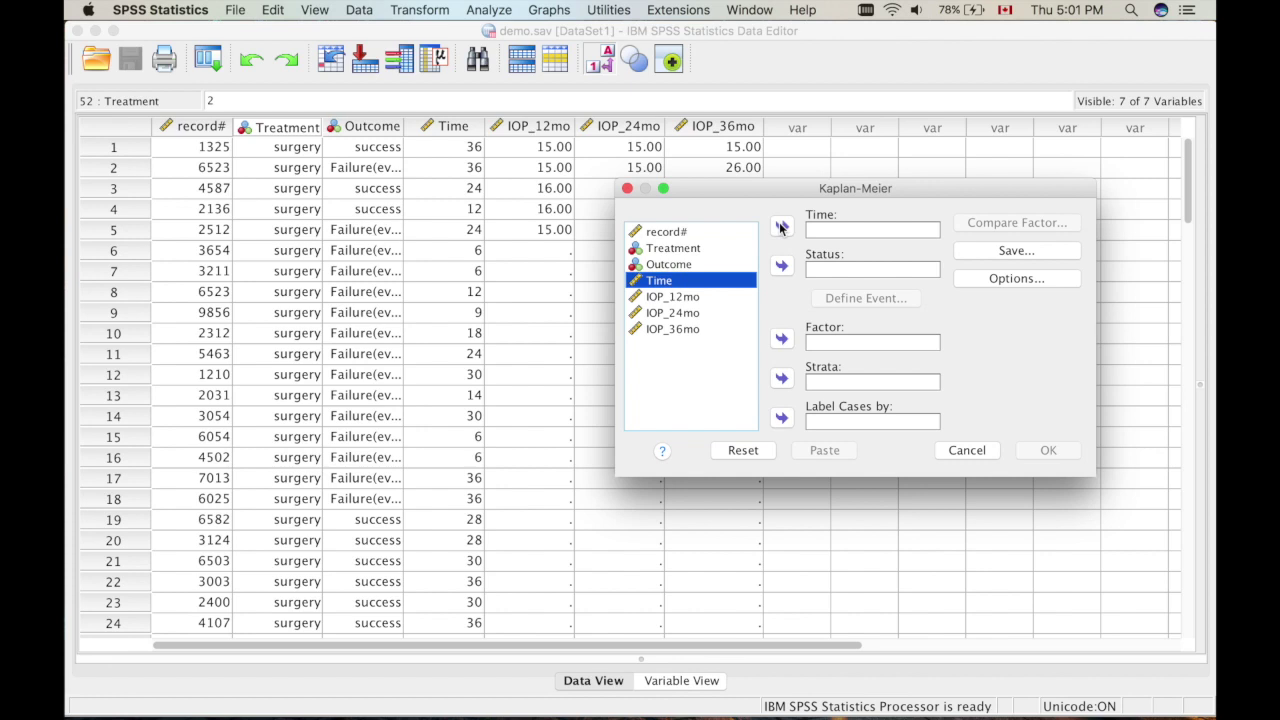
pyautogui.click(781, 226)
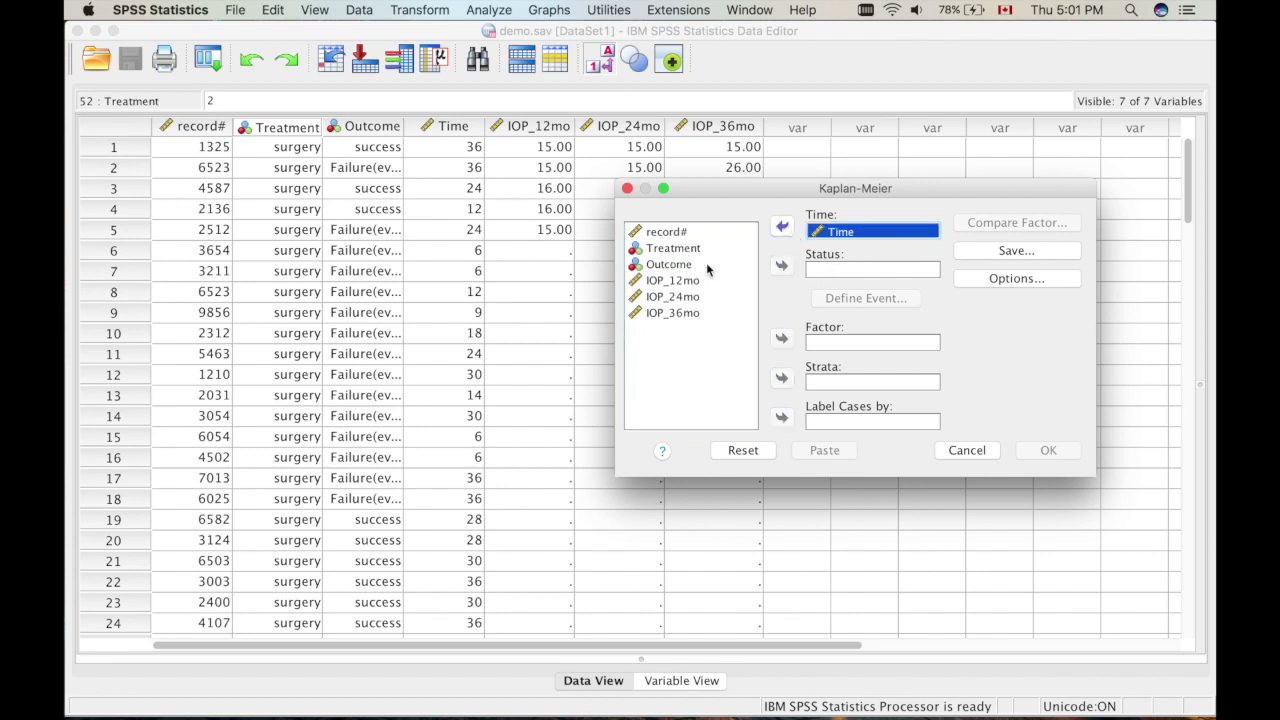
pyautogui.click(662, 265)
pyautogui.click(778, 266)
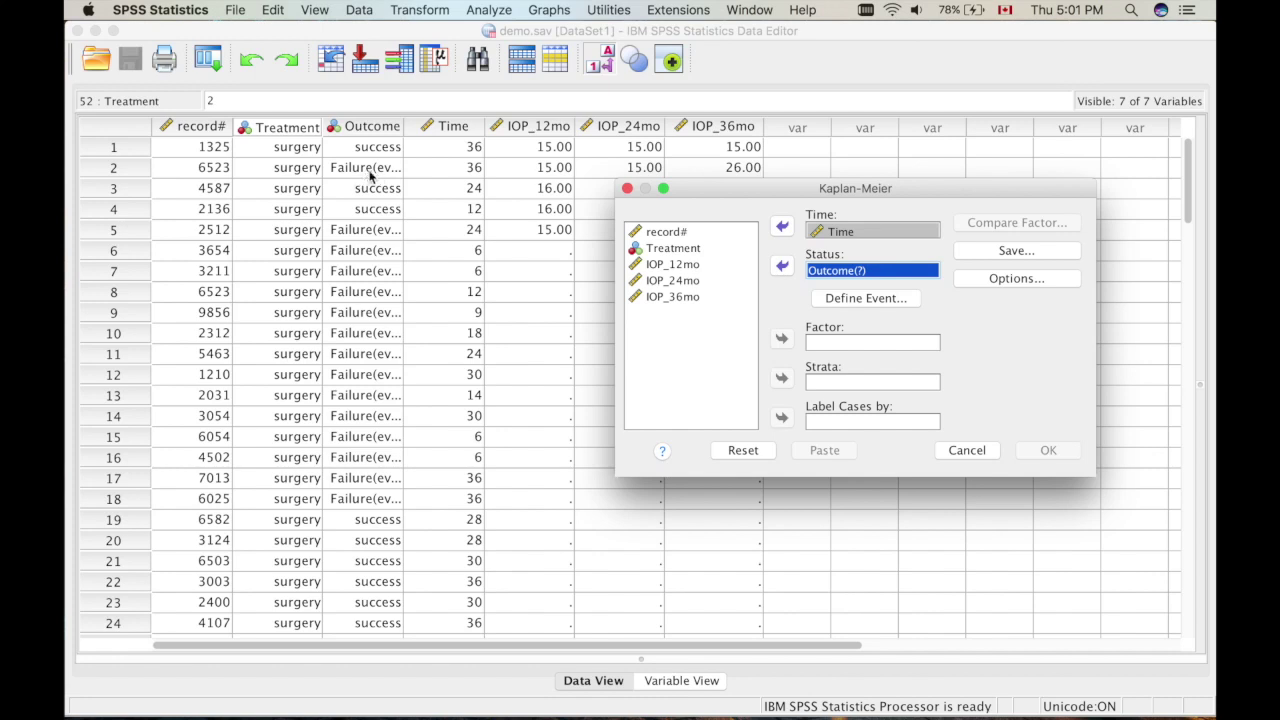
# - Define the event as Outcome single value 1
pyautogui.click(856, 298)
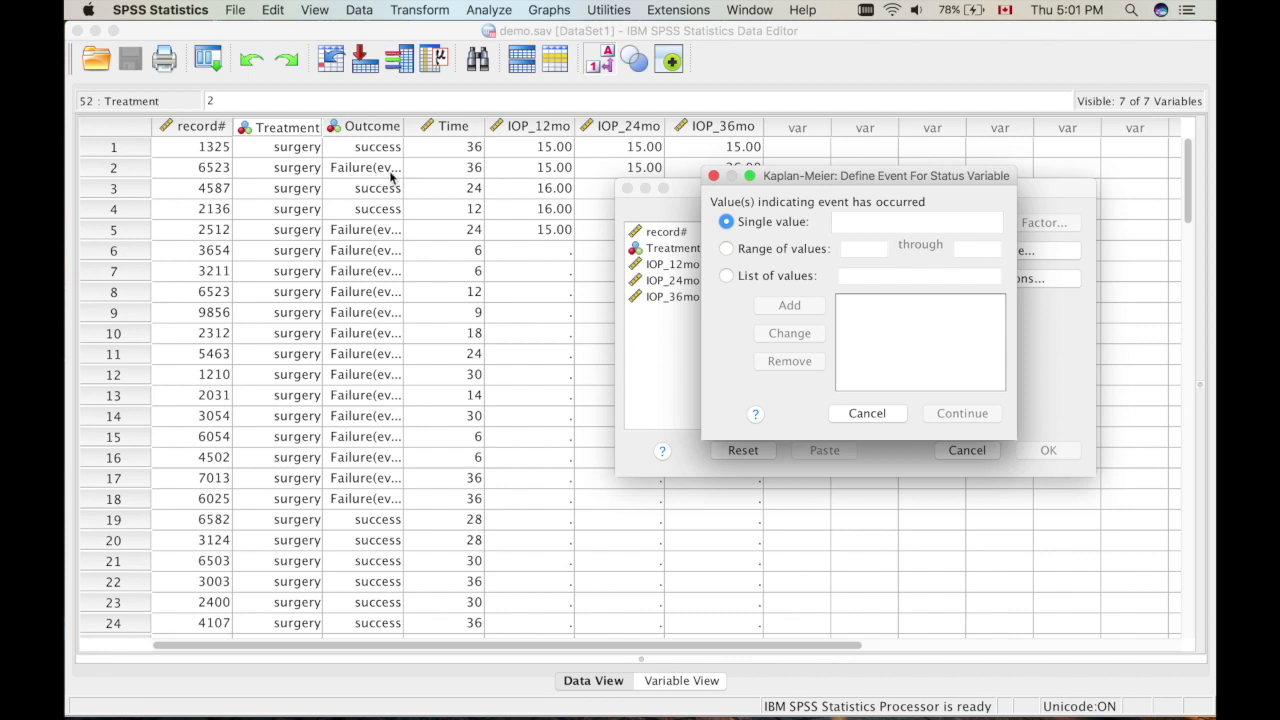
pyautogui.click(912, 222)
pyautogui.write('1')
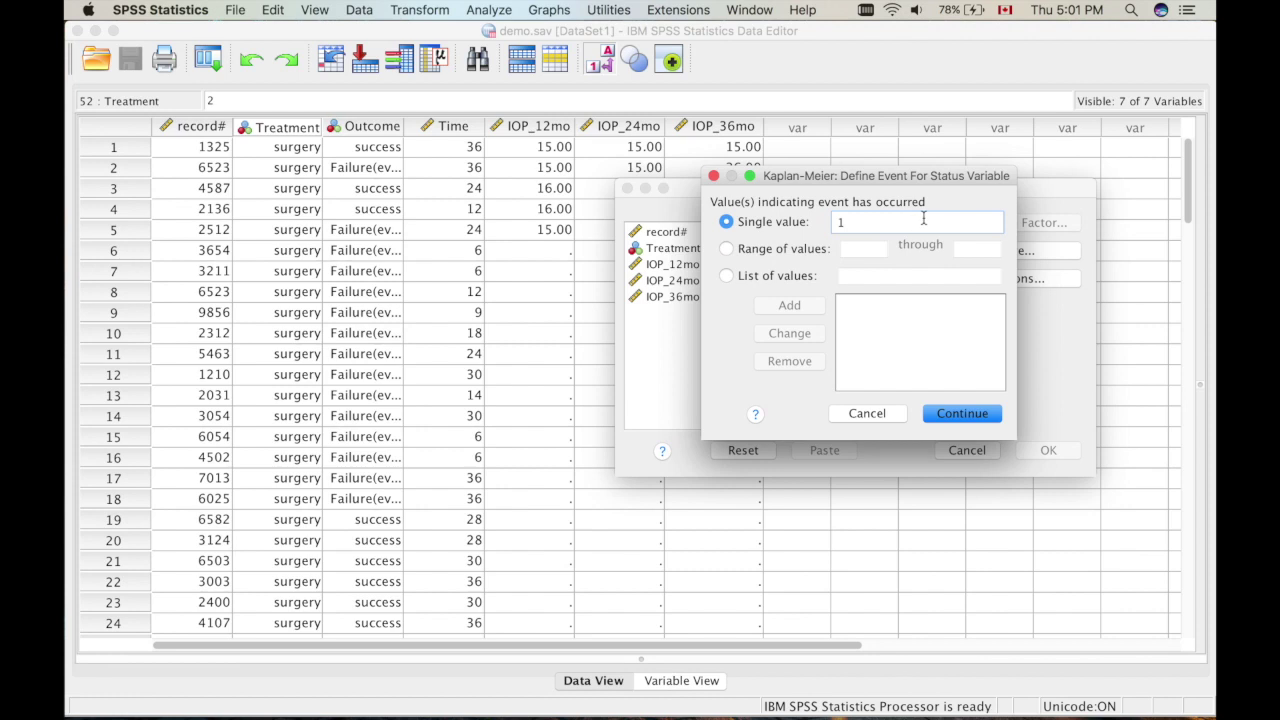
pyautogui.click(953, 414)
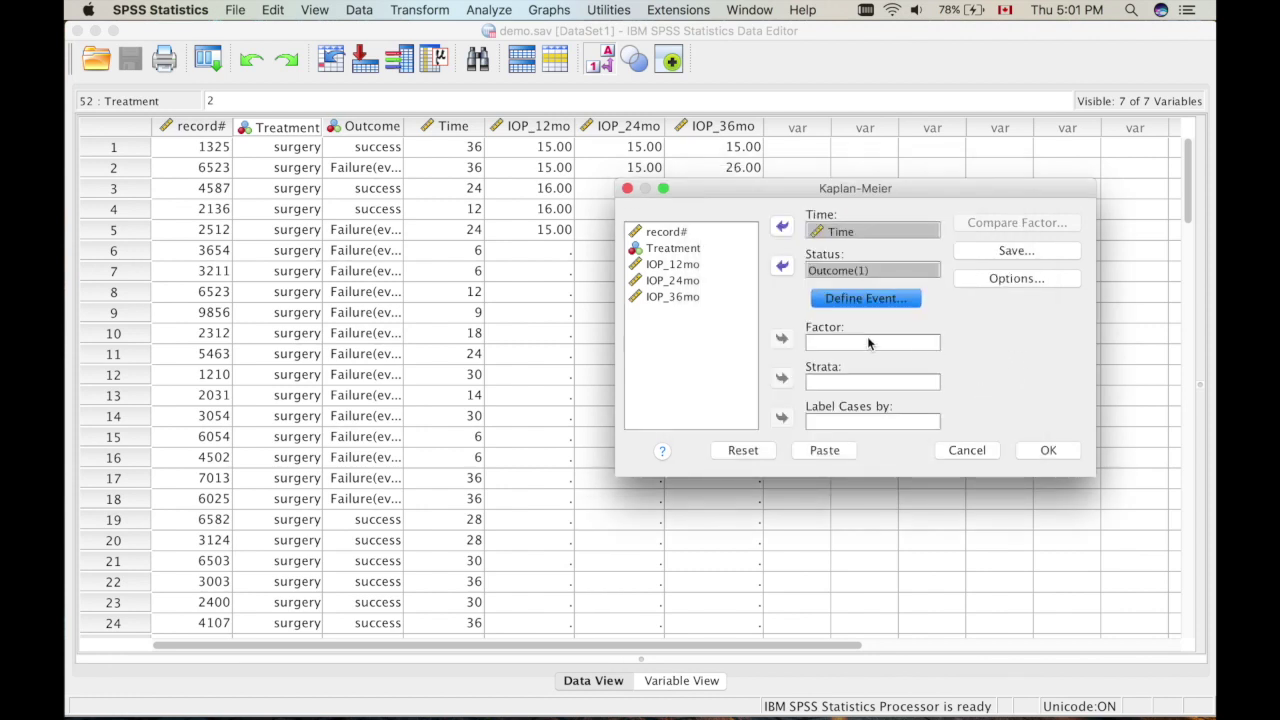
pyautogui.click(852, 343)
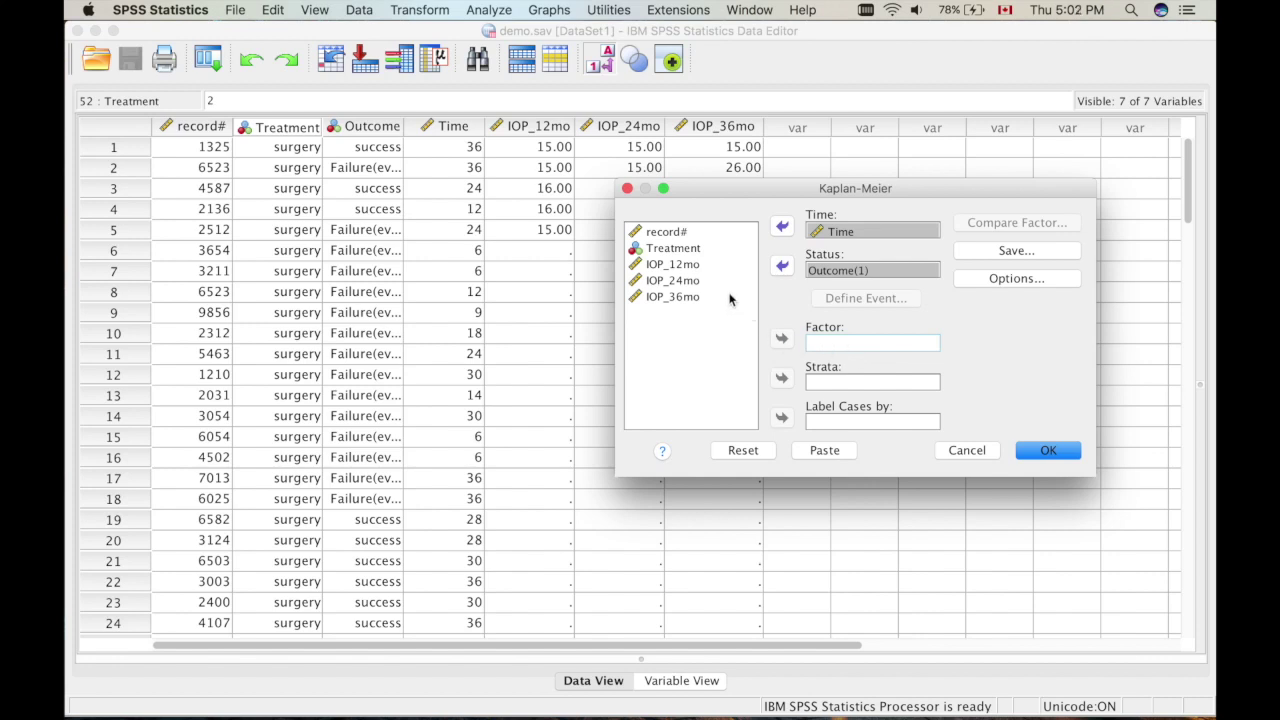
# - Make Treatment the Kaplan-Meier factor variable
pyautogui.click(687, 254)
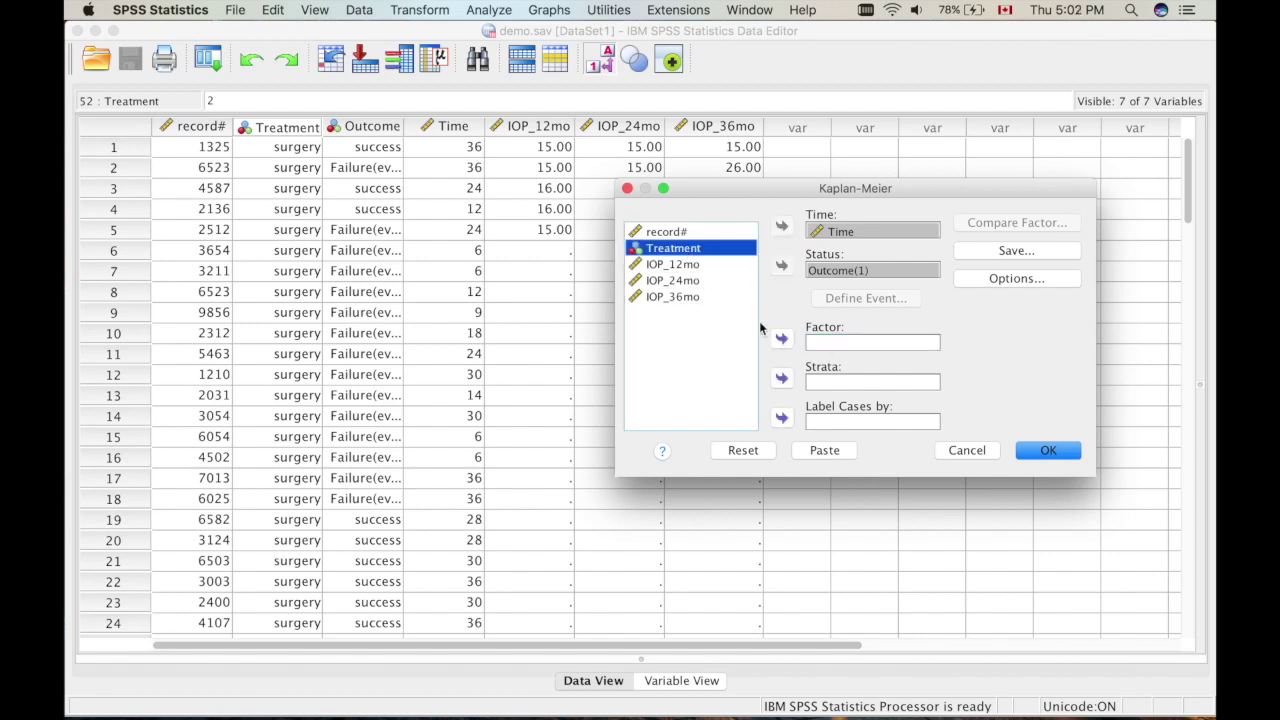
pyautogui.click(782, 338)
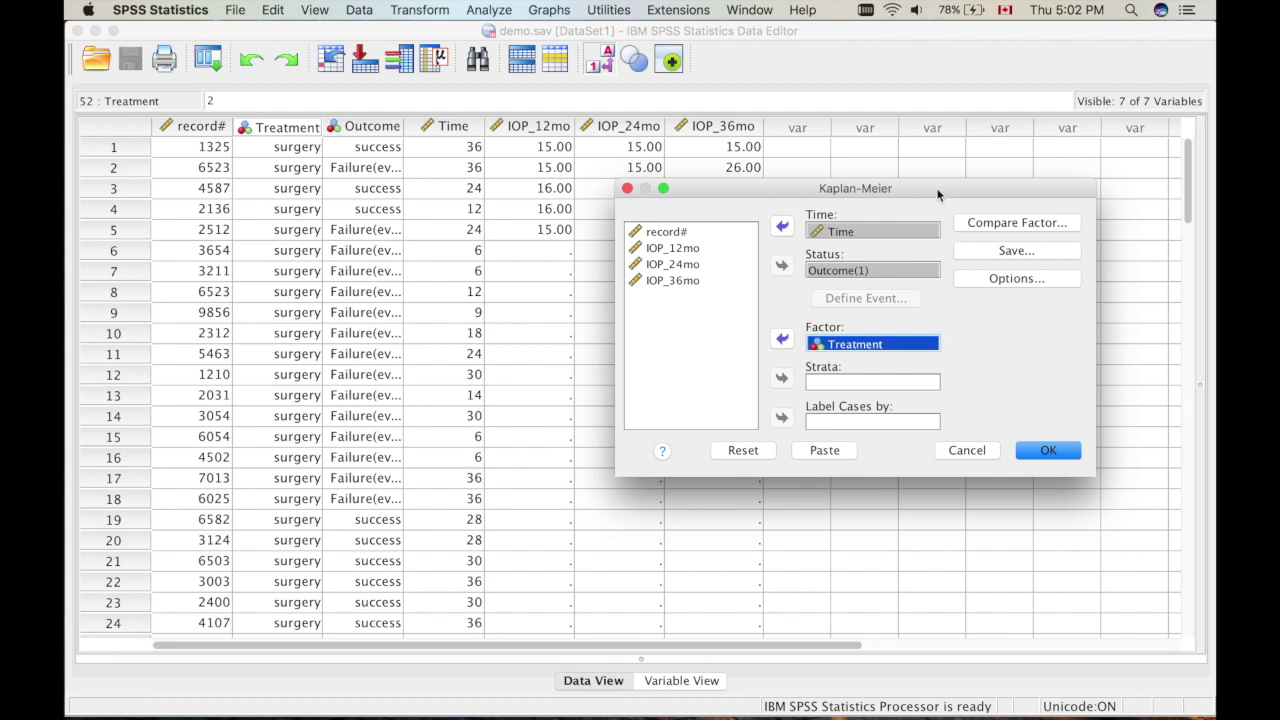
pyautogui.moveTo(938, 194); pyautogui.dragTo(916, 198)
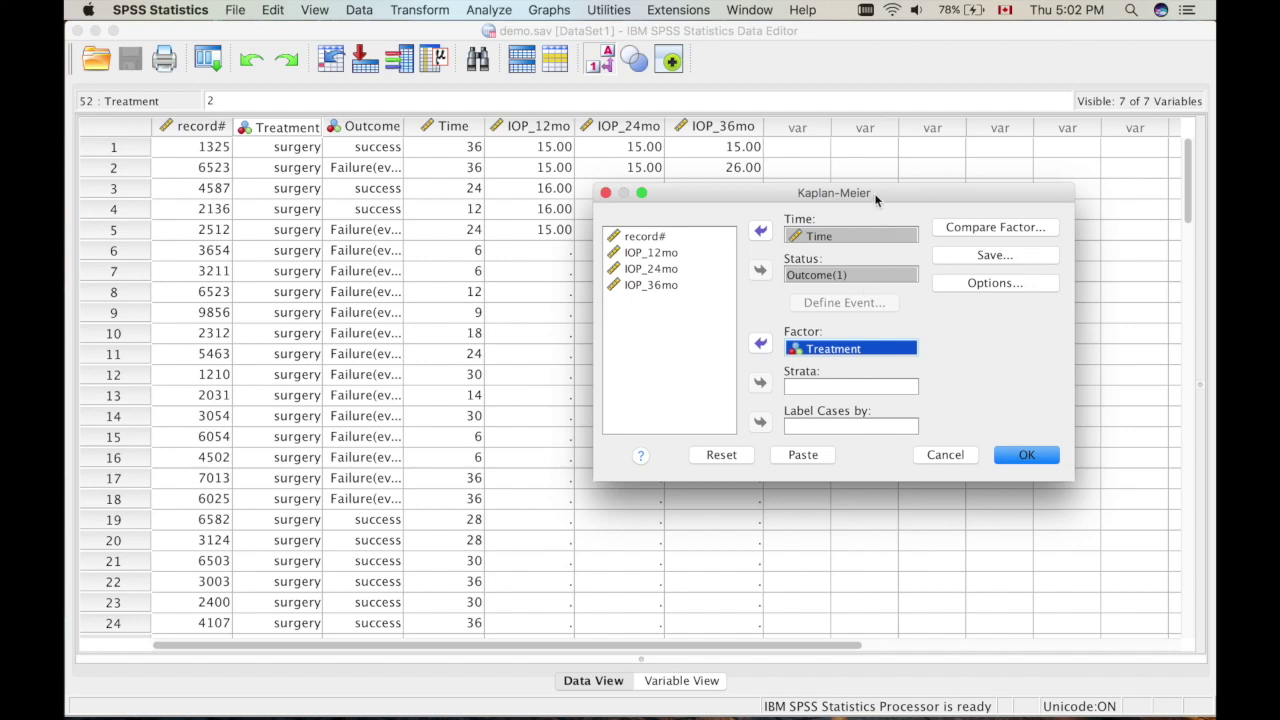
pyautogui.moveTo(876, 200); pyautogui.dragTo(857, 208)
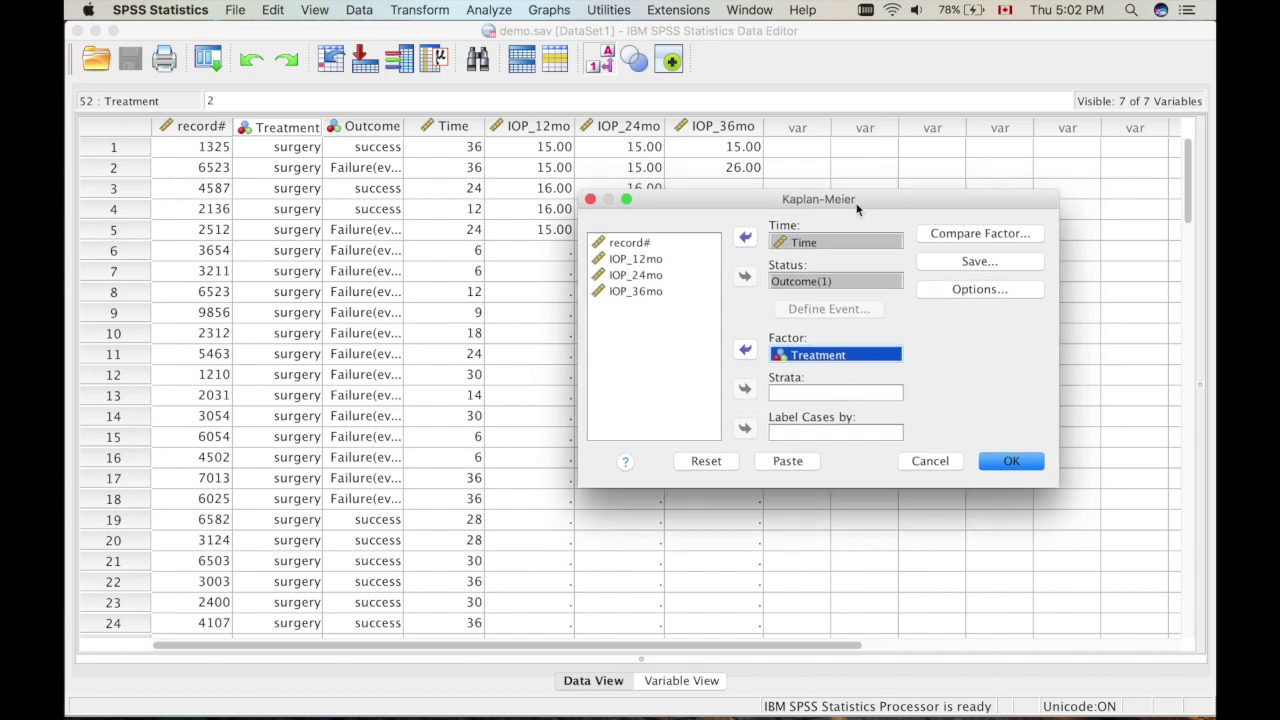
# - Compare the Treatment levels with the log rank test
pyautogui.click(950, 233)
pyautogui.click(499, 290)
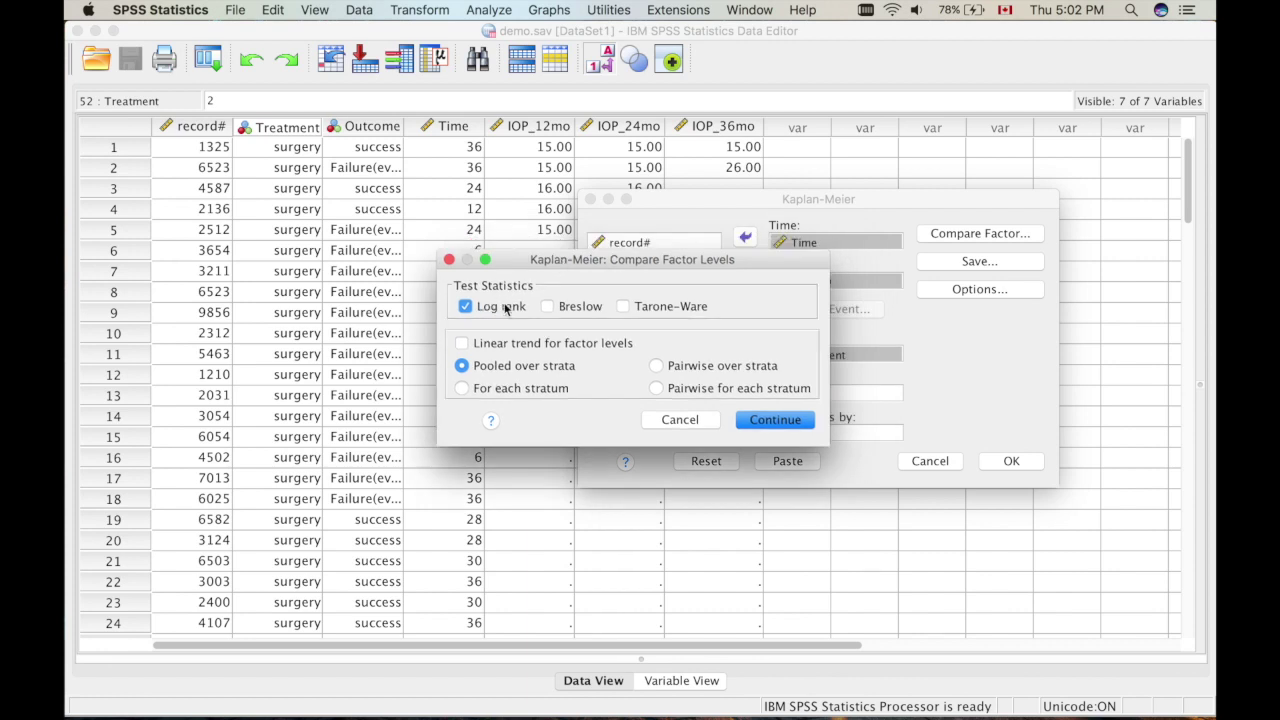
pyautogui.moveTo(567, 260); pyautogui.dragTo(472, 285)
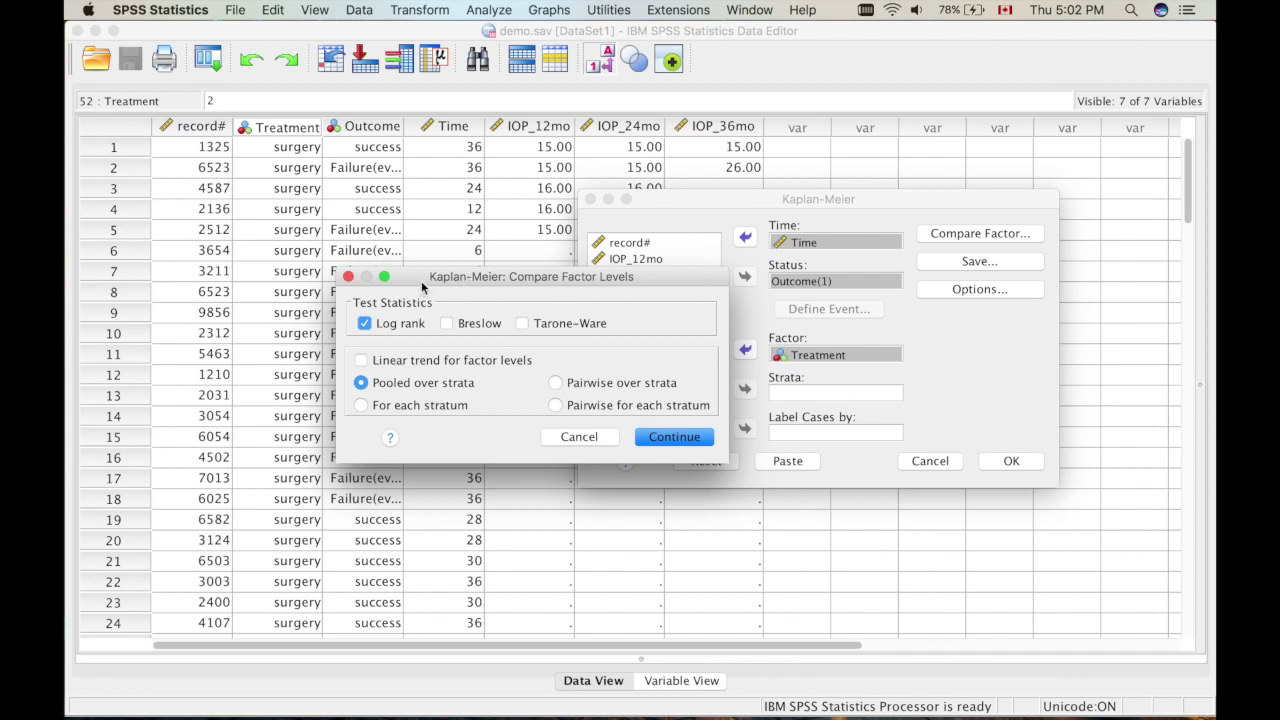
pyautogui.moveTo(431, 279); pyautogui.dragTo(455, 281)
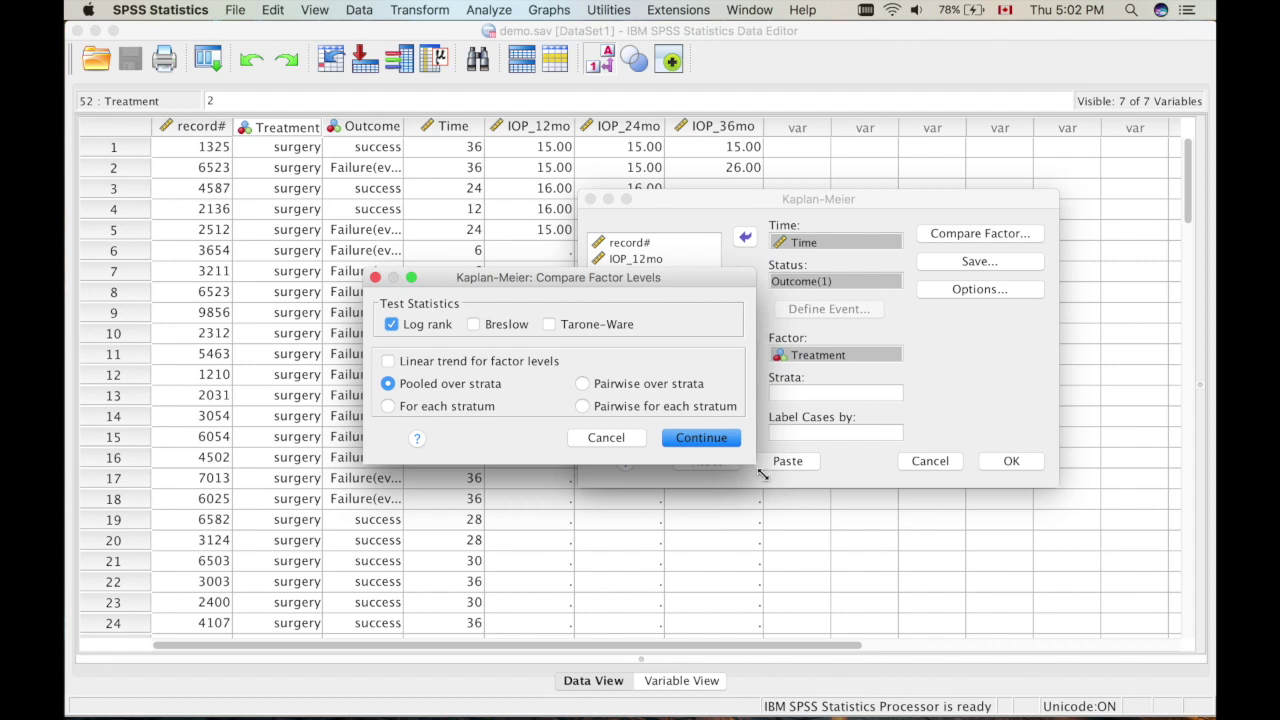
pyautogui.click(703, 440)
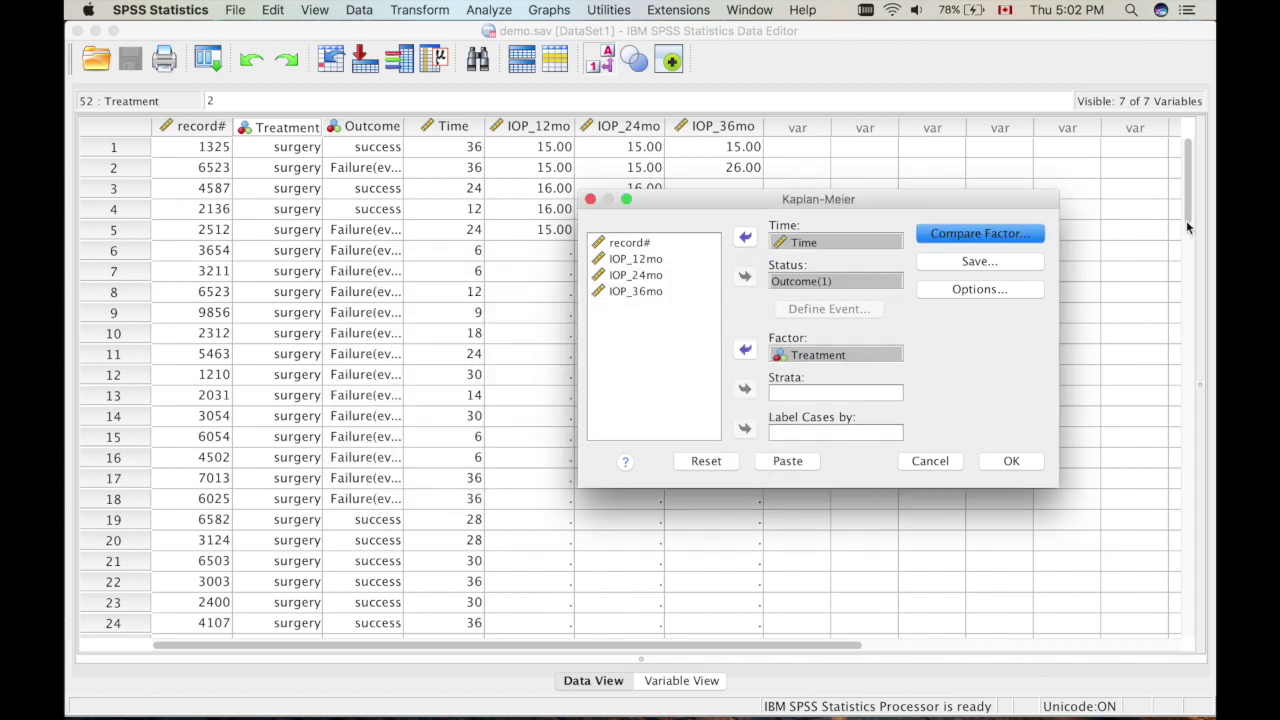
# - Leave Save settings unchanged, add a Survival plot in Options, and run the Kaplan-Meier analysis
pyautogui.click(1015, 262)
pyautogui.moveTo(564, 326); pyautogui.dragTo(599, 302)
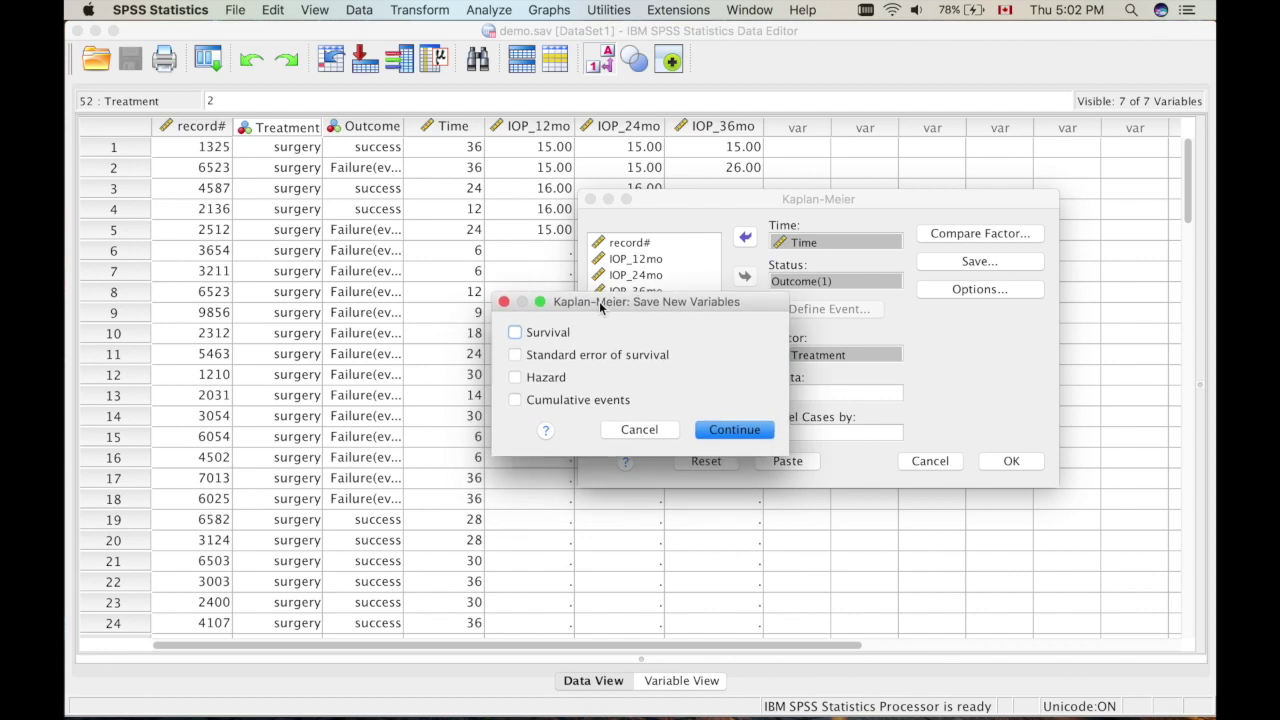
pyautogui.click(629, 424)
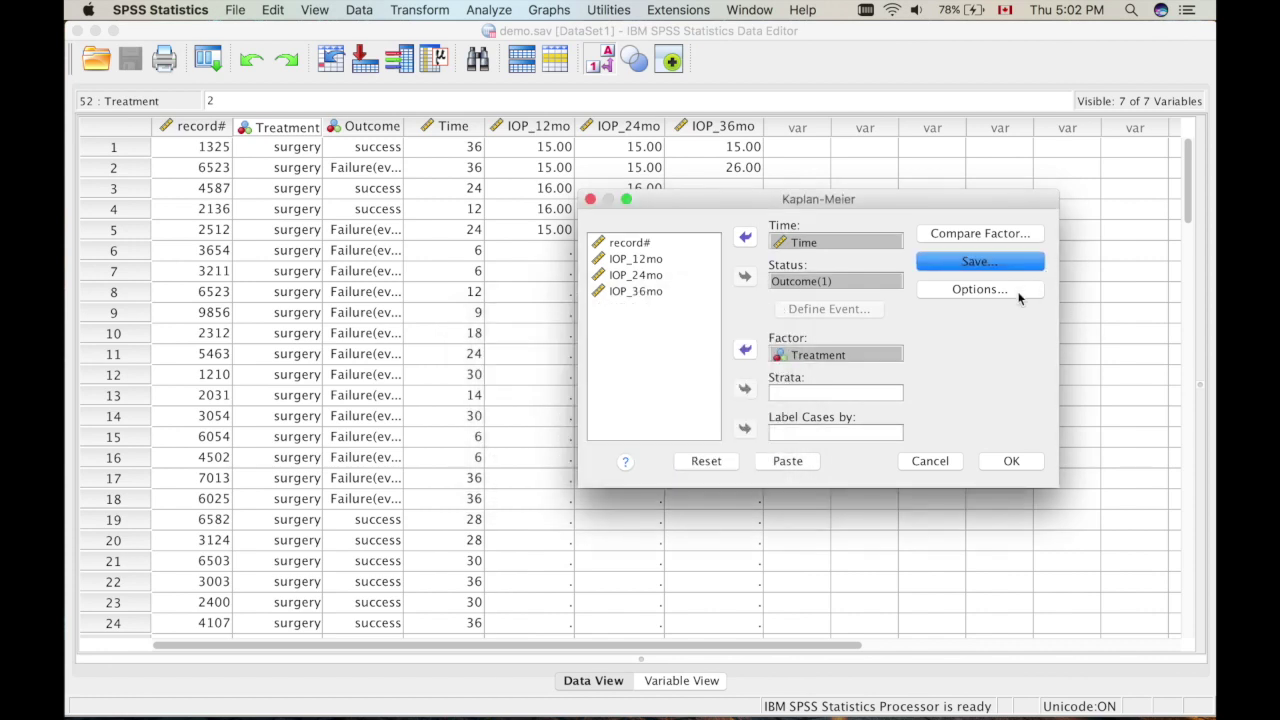
pyautogui.click(1020, 289)
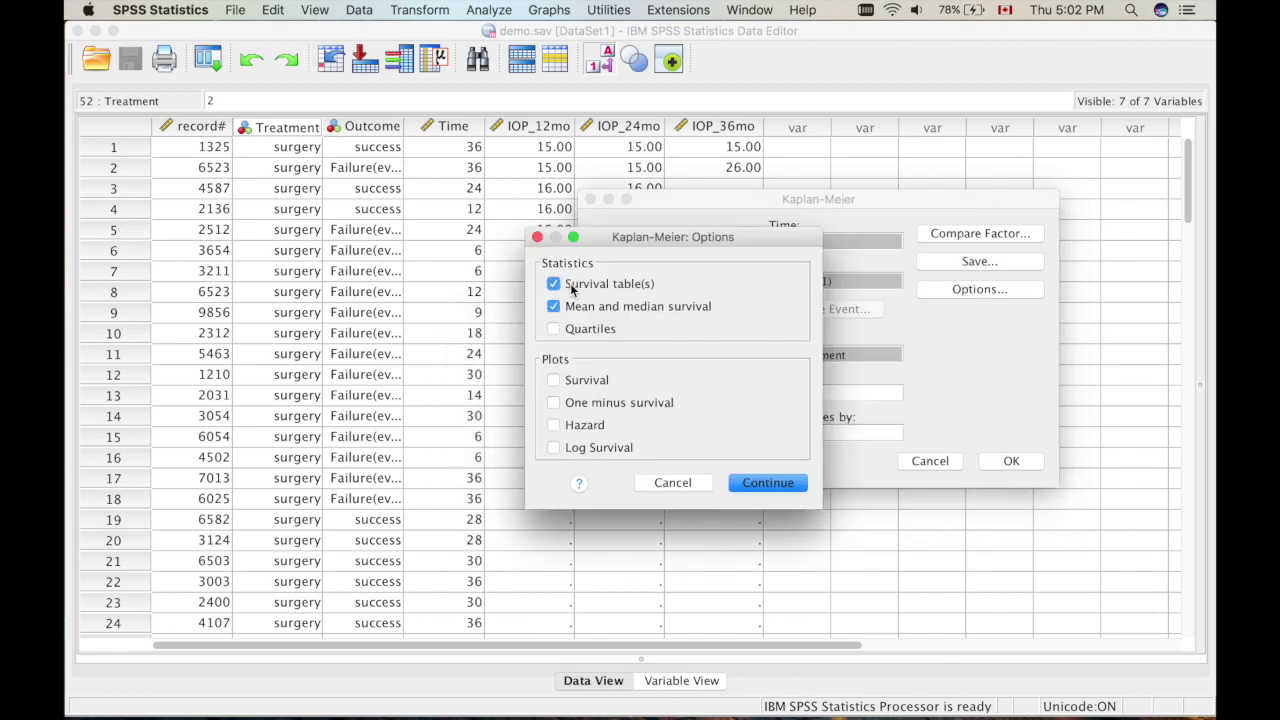
pyautogui.click(586, 381)
pyautogui.click(765, 482)
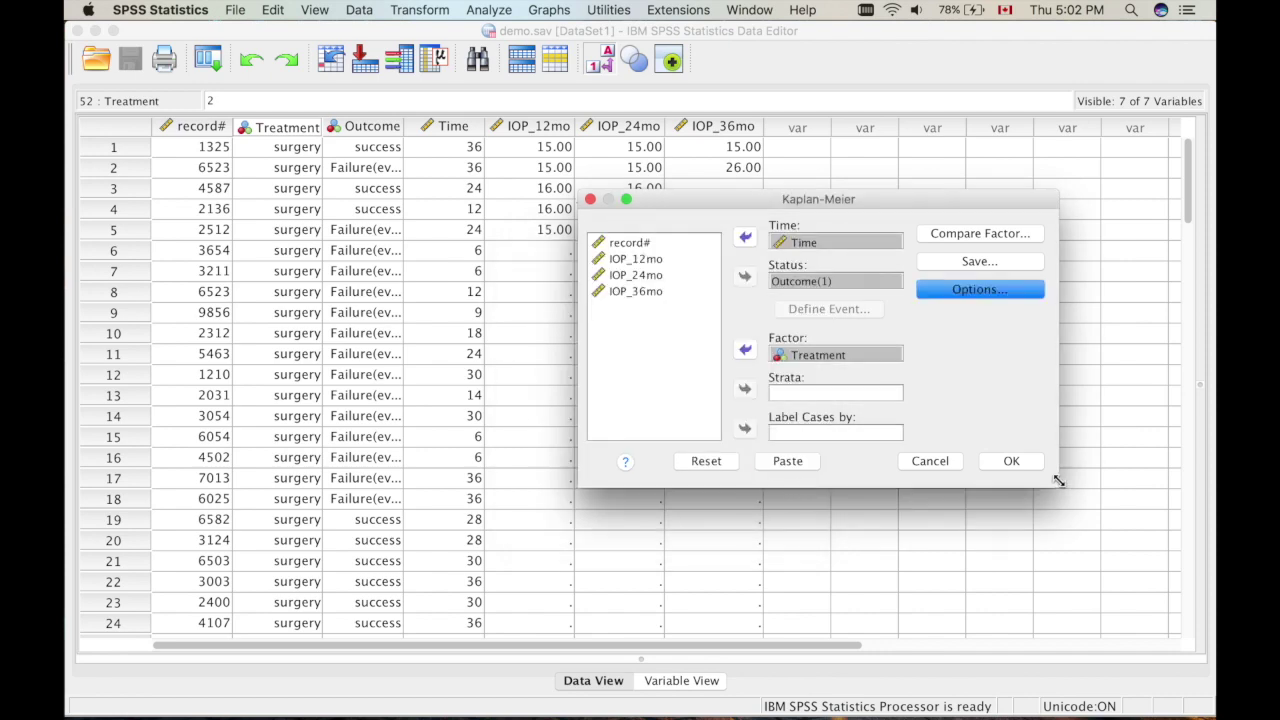
pyautogui.click(1011, 461)
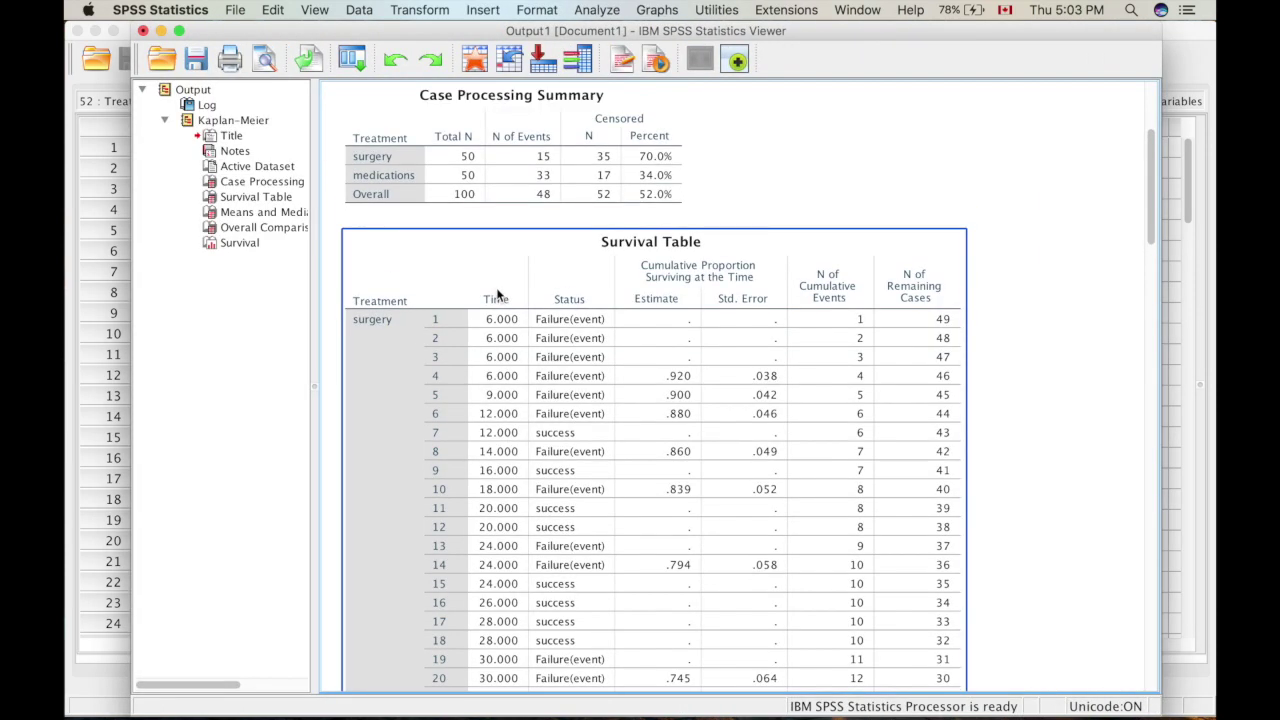
# - Narrow the Viewer's outline pane so the Kaplan-Meier tables get more room
pyautogui.click(334, 216)
pyautogui.moveTo(315, 212); pyautogui.dragTo(290, 214)
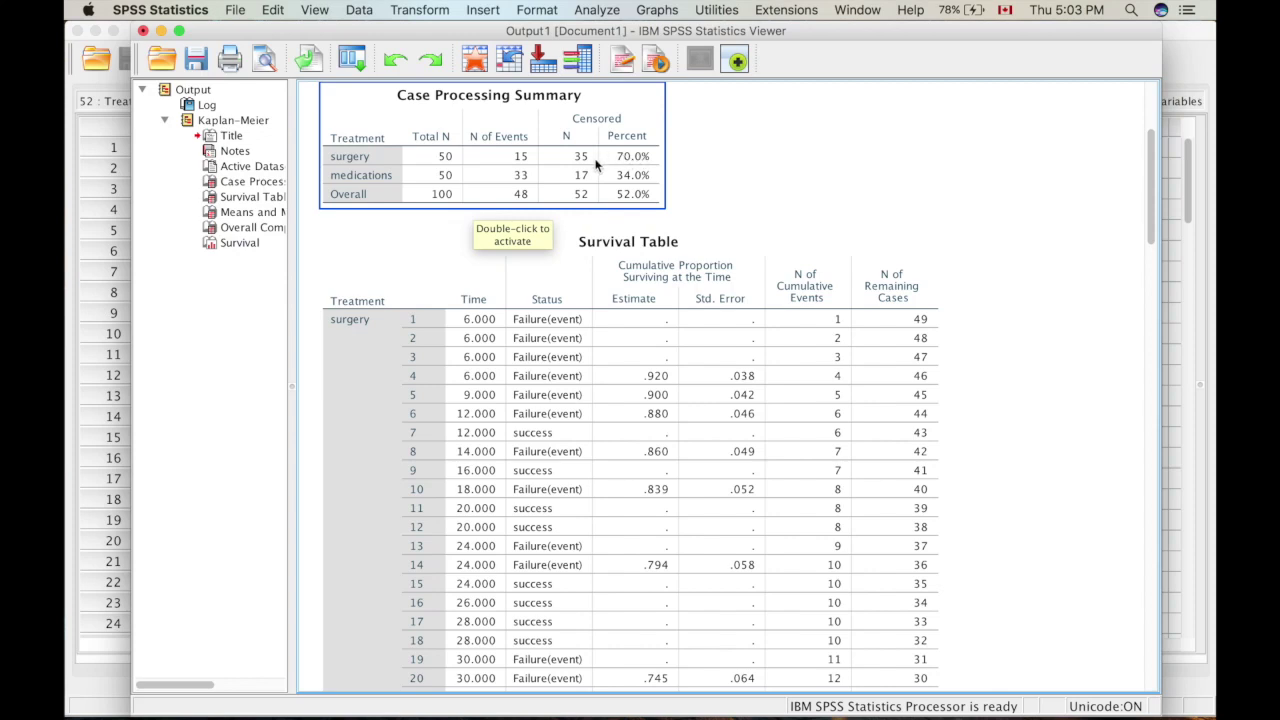
pyautogui.click(643, 232)
pyautogui.scroll(-1, 605, 309)
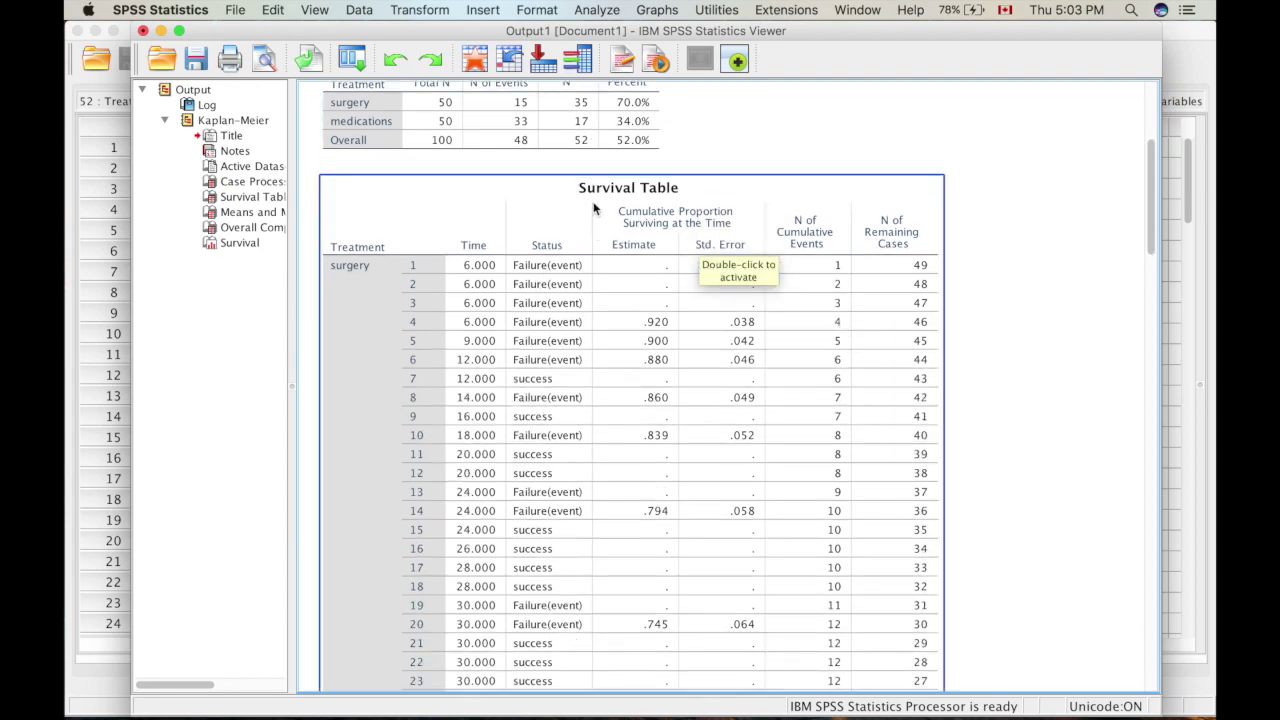
pyautogui.scroll(-5, 404, 299)
pyautogui.scroll(4, 404, 285)
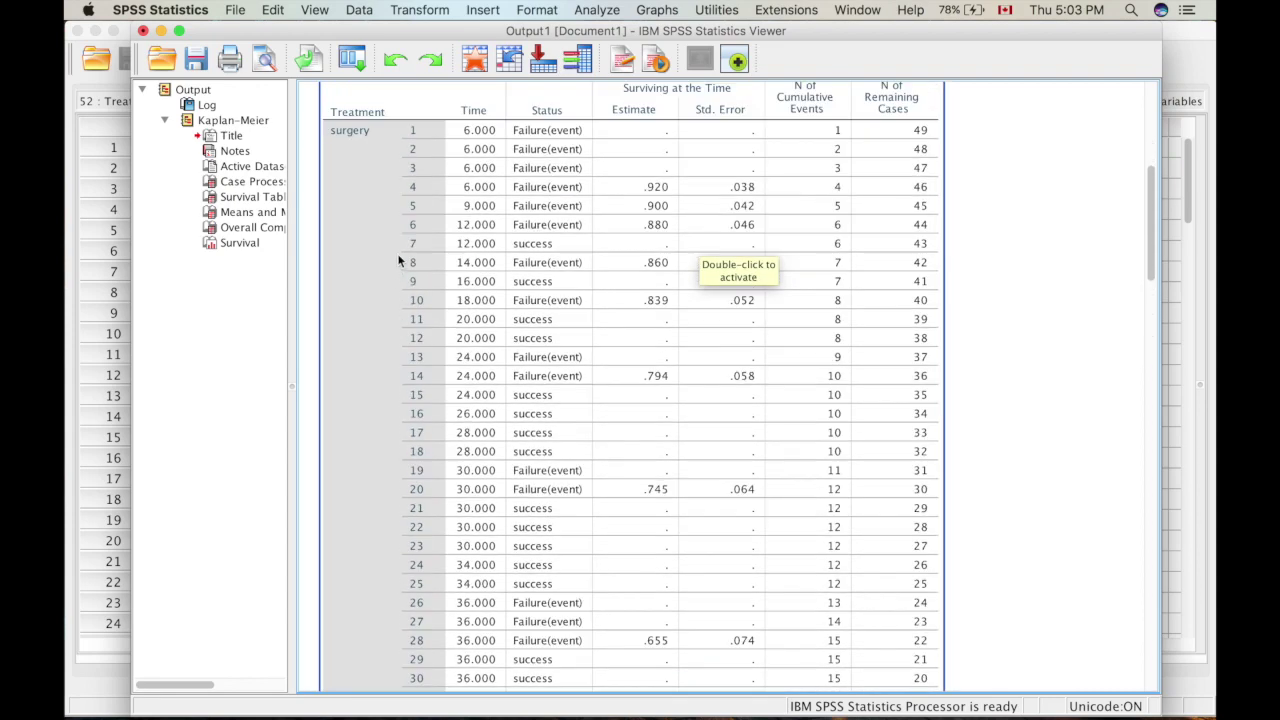
pyautogui.scroll(-12, 421, 397)
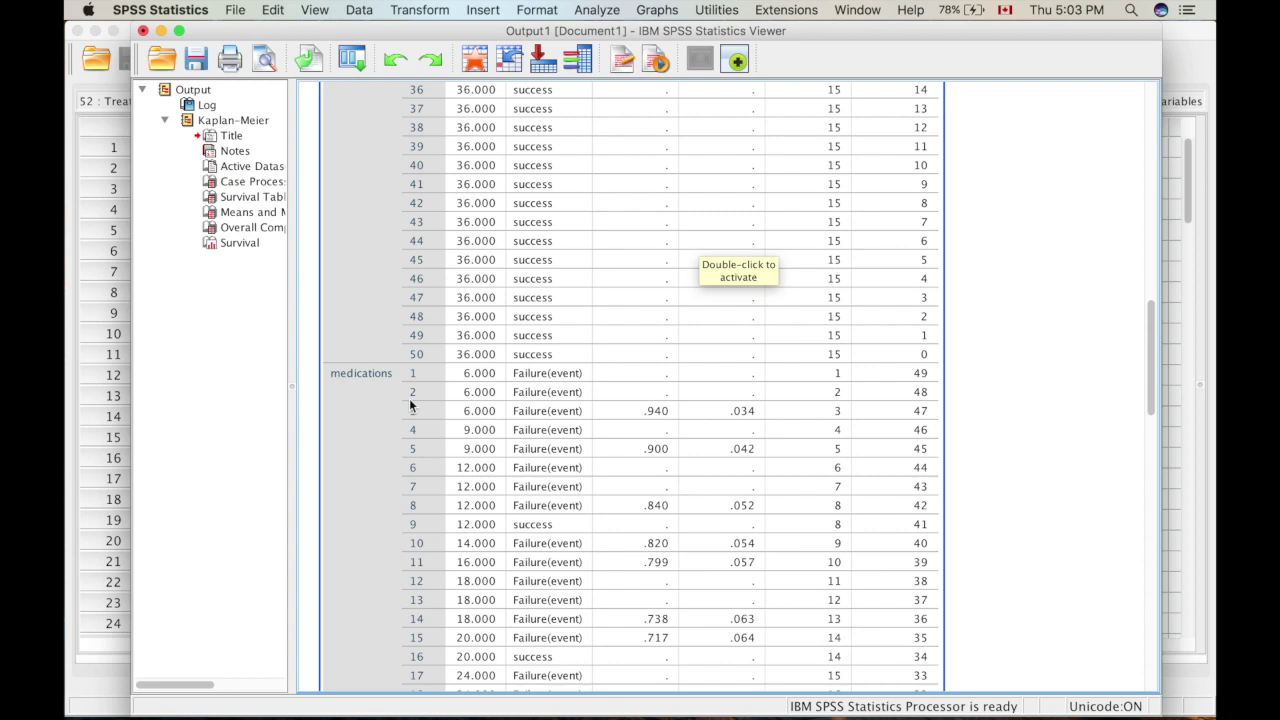
pyautogui.scroll(-1, 421, 400)
pyautogui.scroll(12, 500, 363)
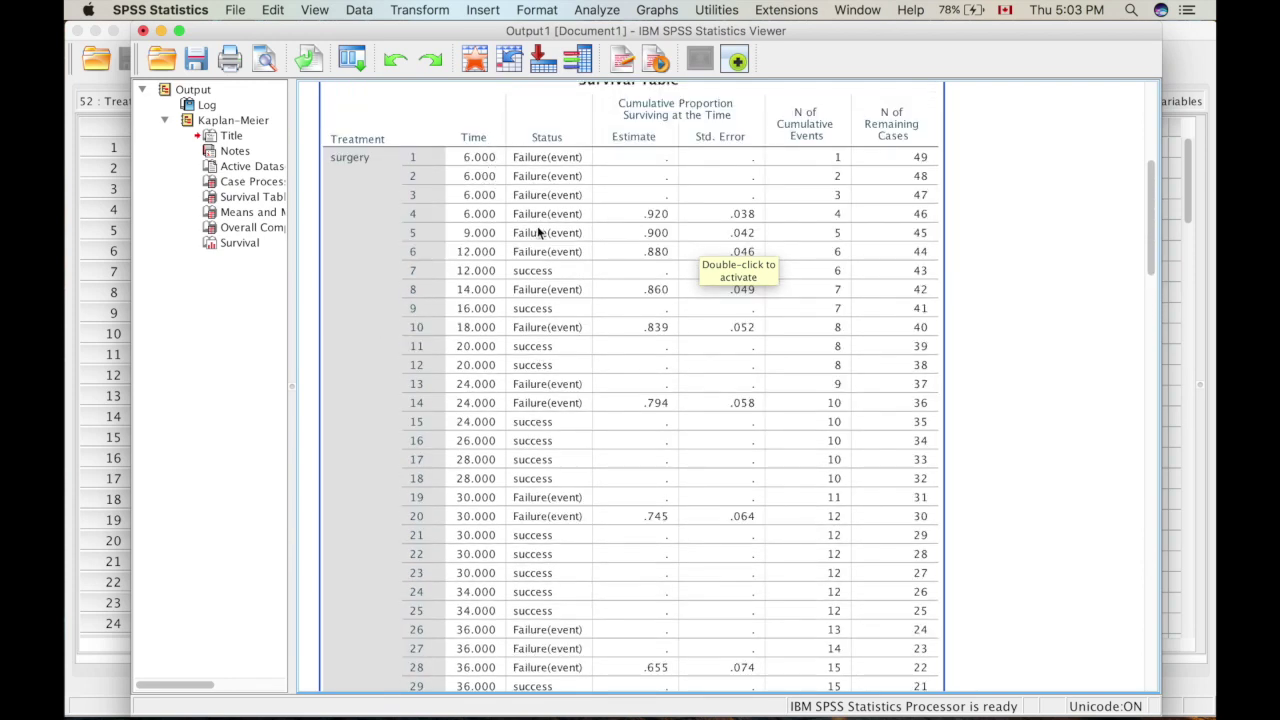
pyautogui.scroll(1, 660, 190)
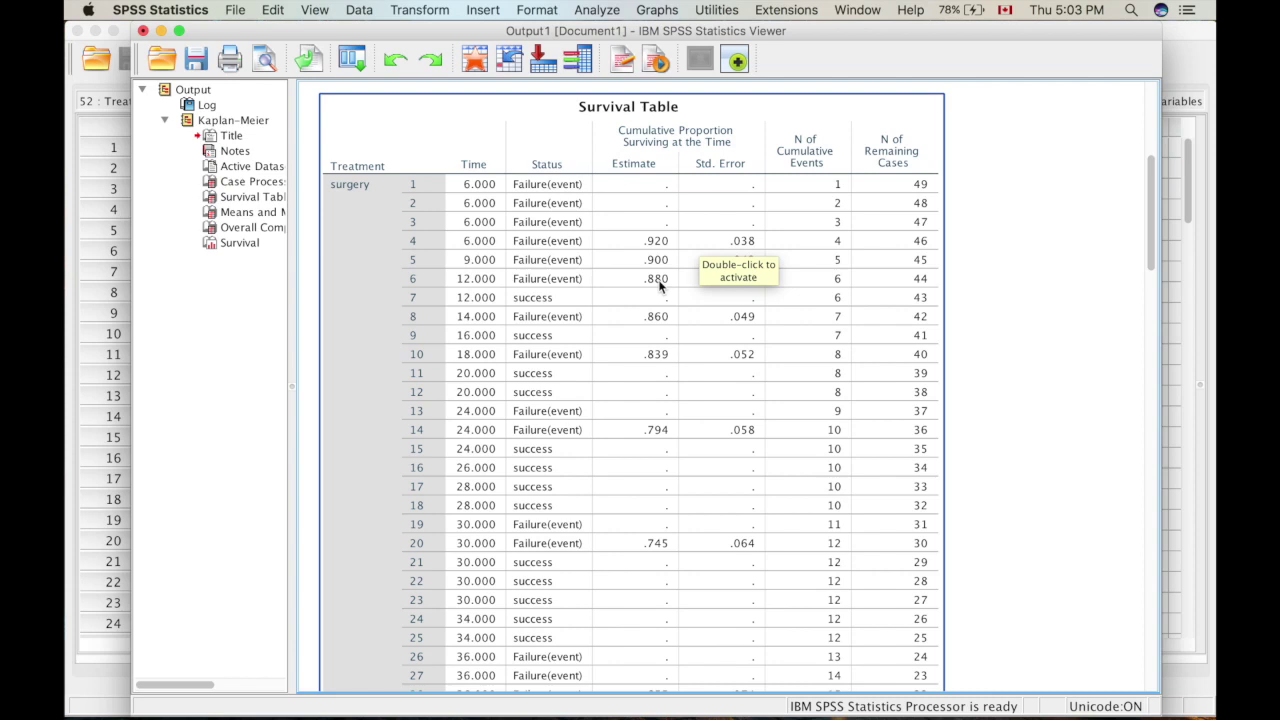
pyautogui.scroll(-2, 560, 373)
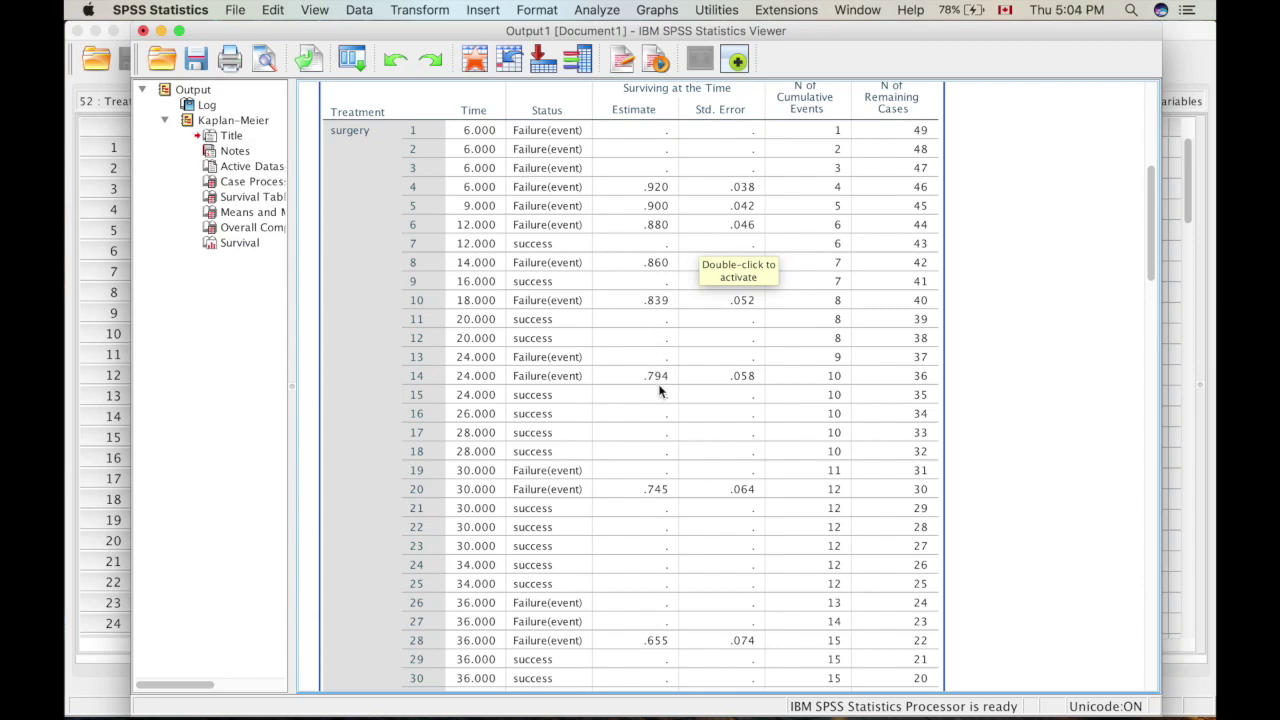
pyautogui.scroll(-1, 637, 491)
pyautogui.scroll(-20, 636, 490)
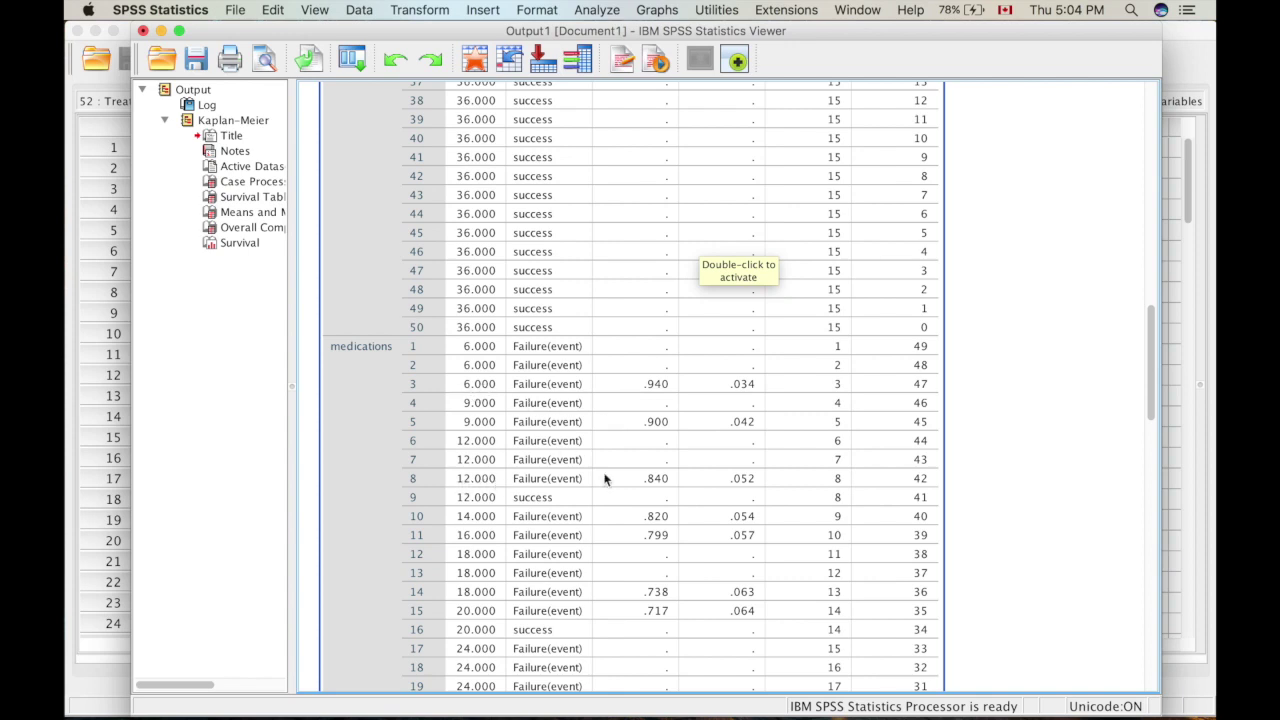
pyautogui.scroll(-5, 659, 486)
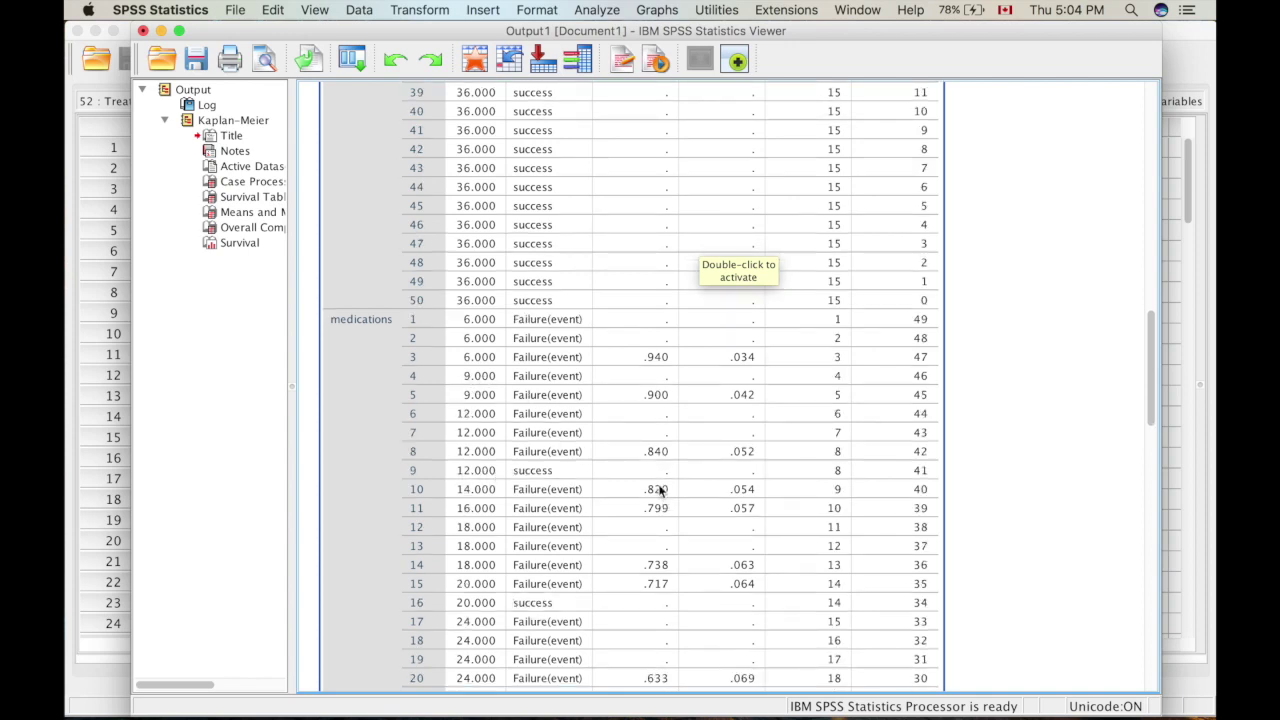
pyautogui.scroll(-15, 659, 440)
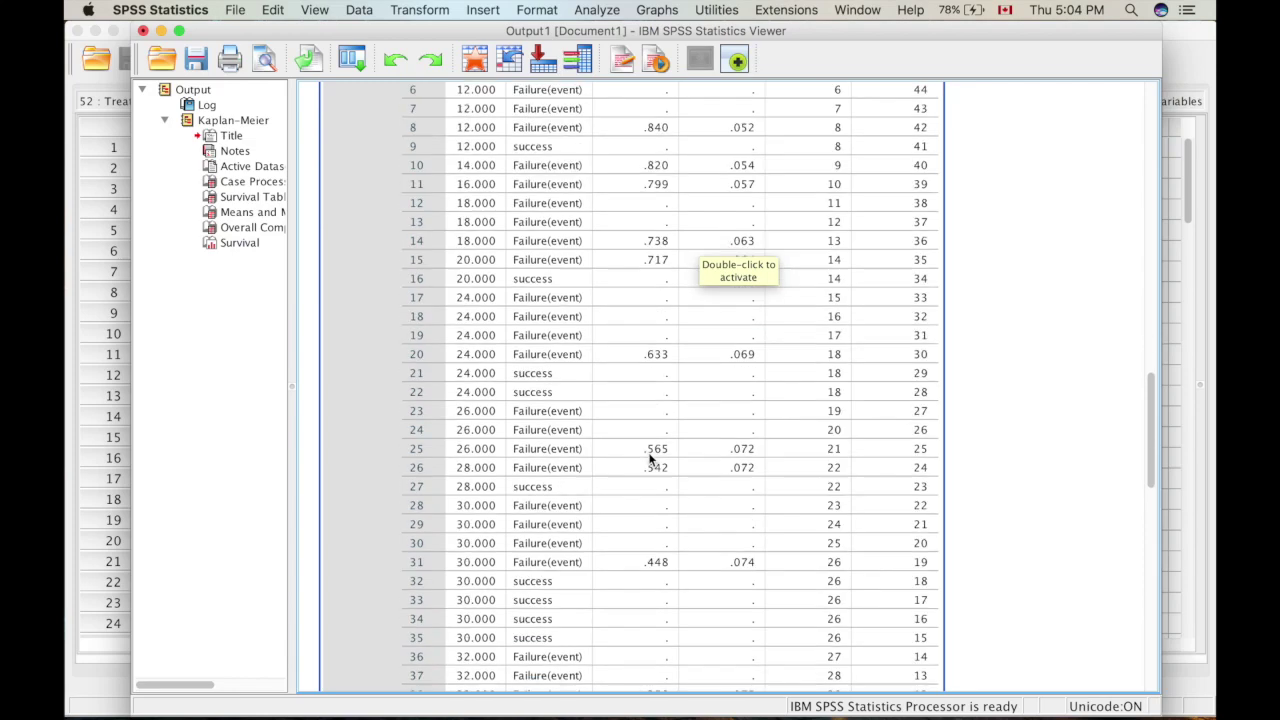
pyautogui.scroll(-10, 659, 463)
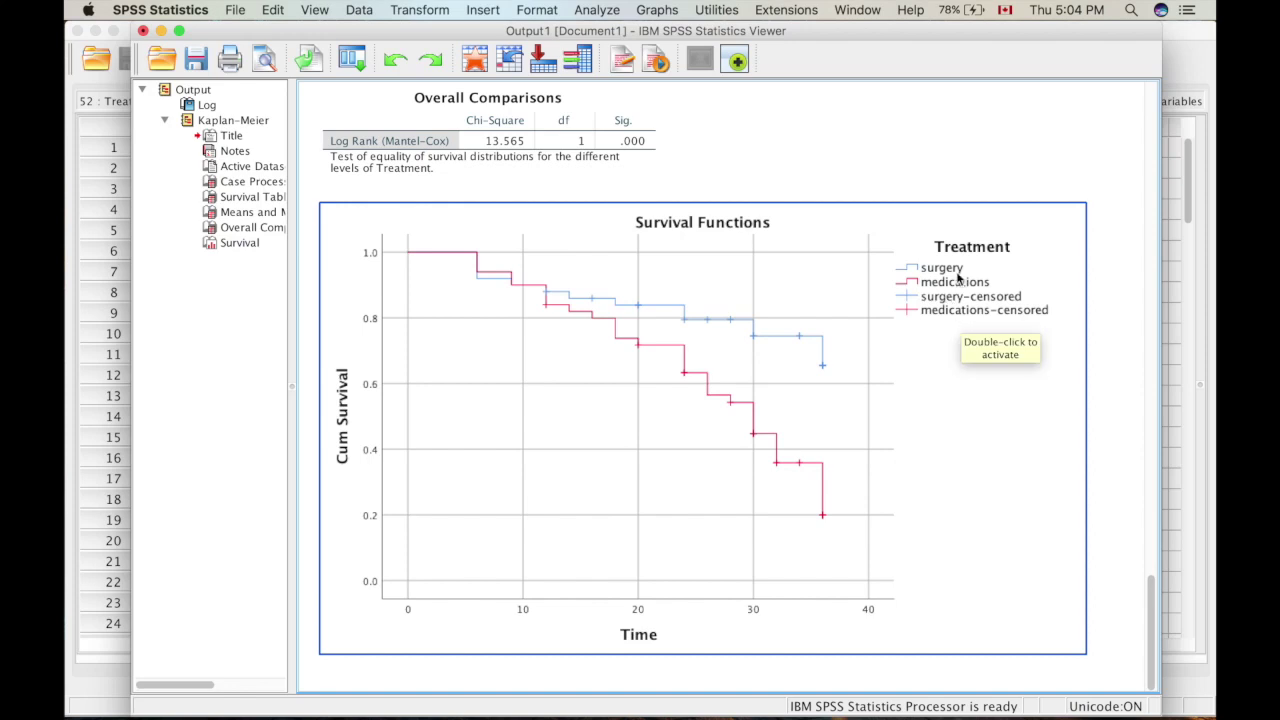
pyautogui.click(957, 348)
pyautogui.scroll(6, 828, 360)
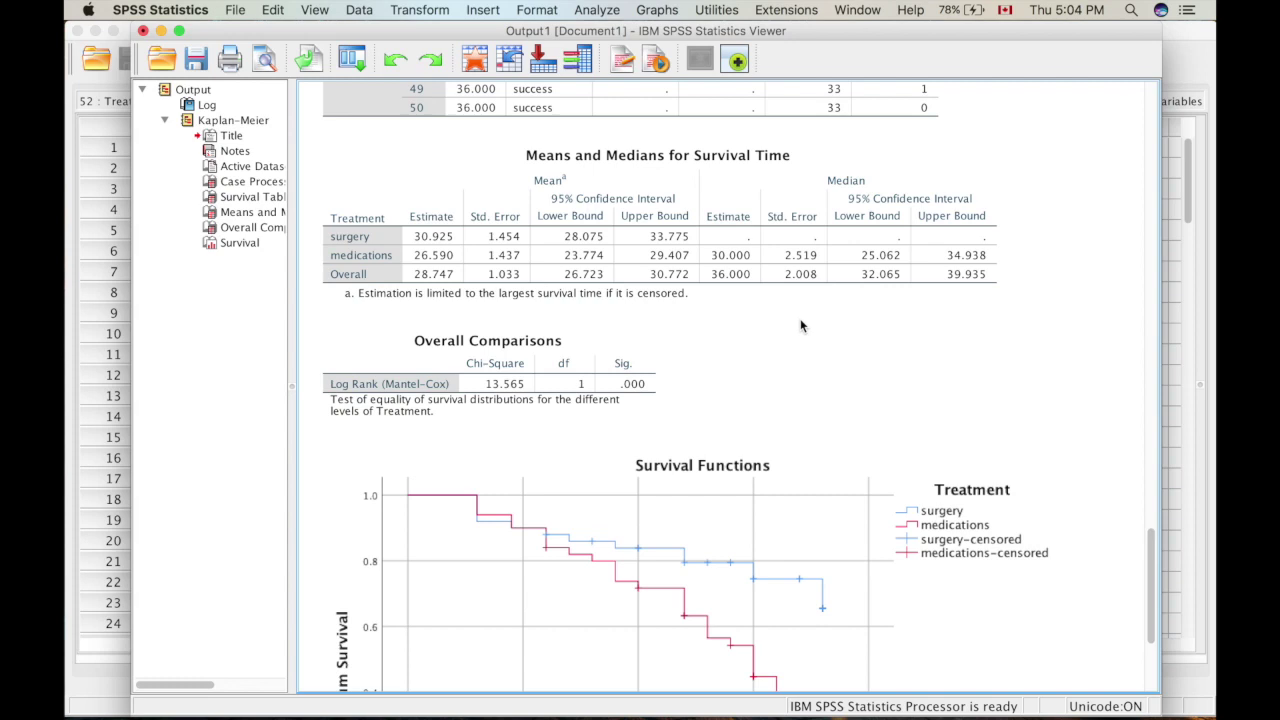
pyautogui.click(630, 150)
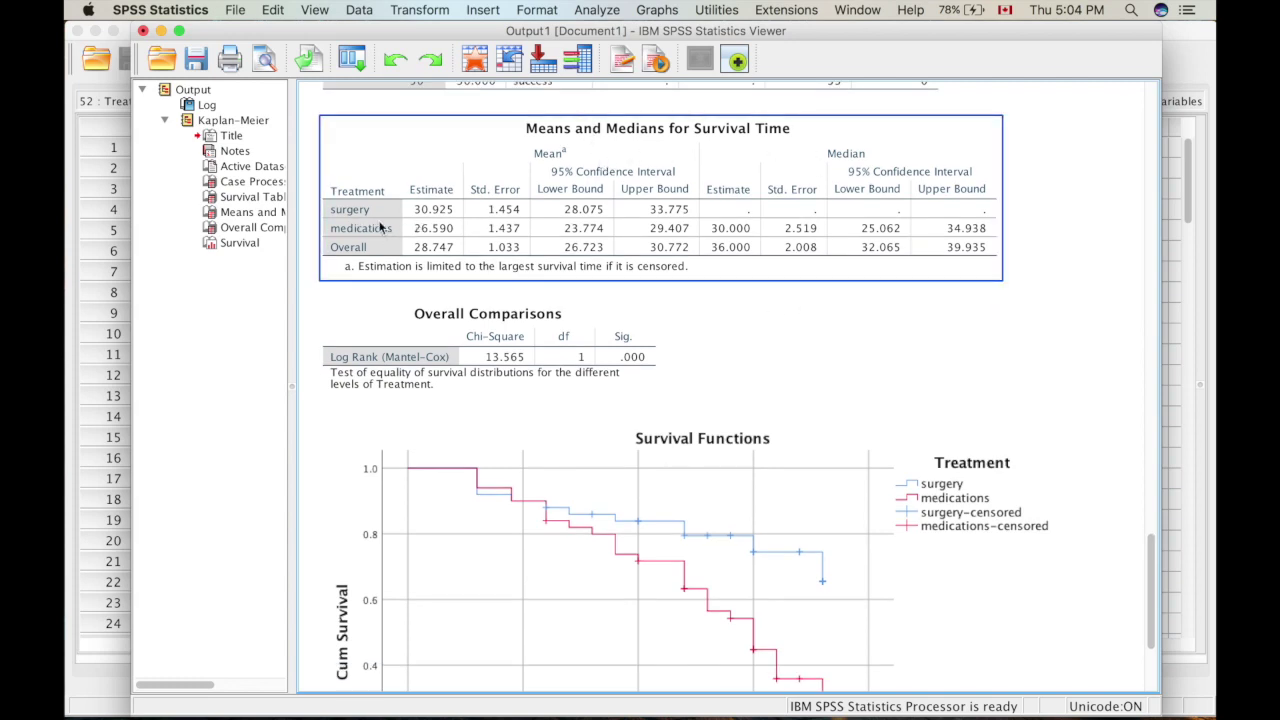
pyautogui.scroll(1, 427, 217)
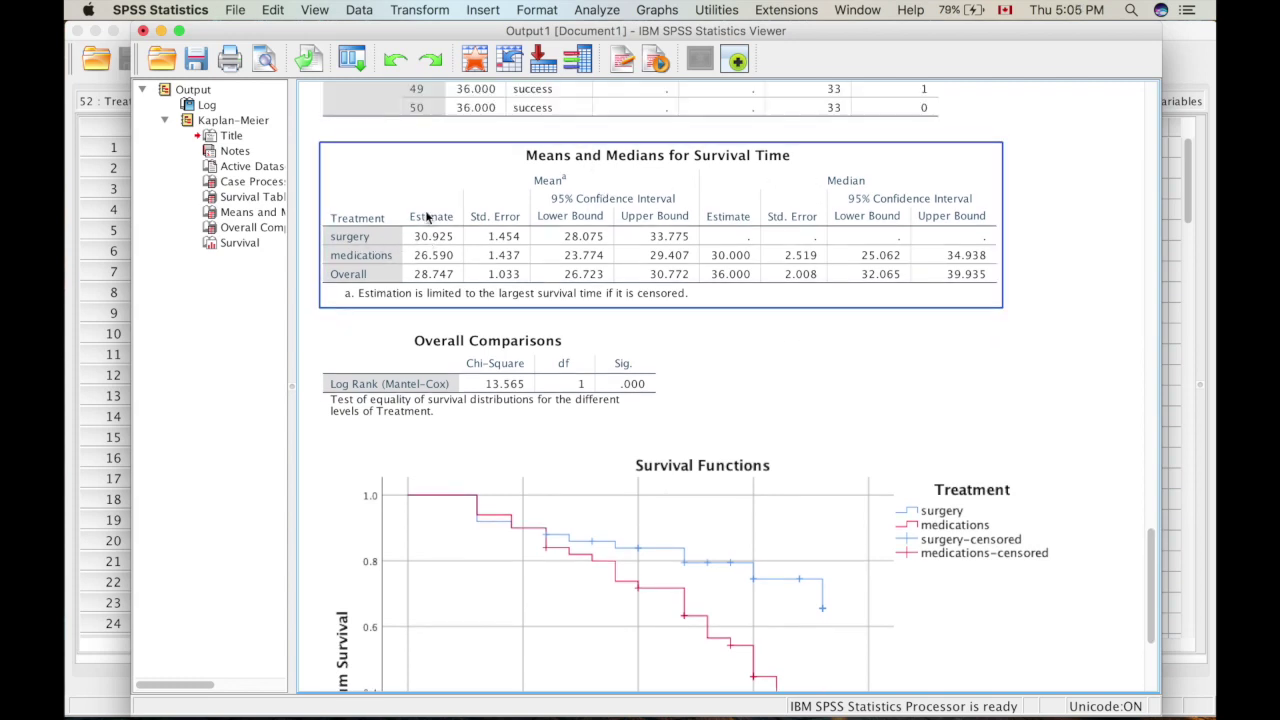
pyautogui.scroll(2, 427, 217)
pyautogui.click(368, 415)
pyautogui.click(365, 378)
pyautogui.click(360, 361)
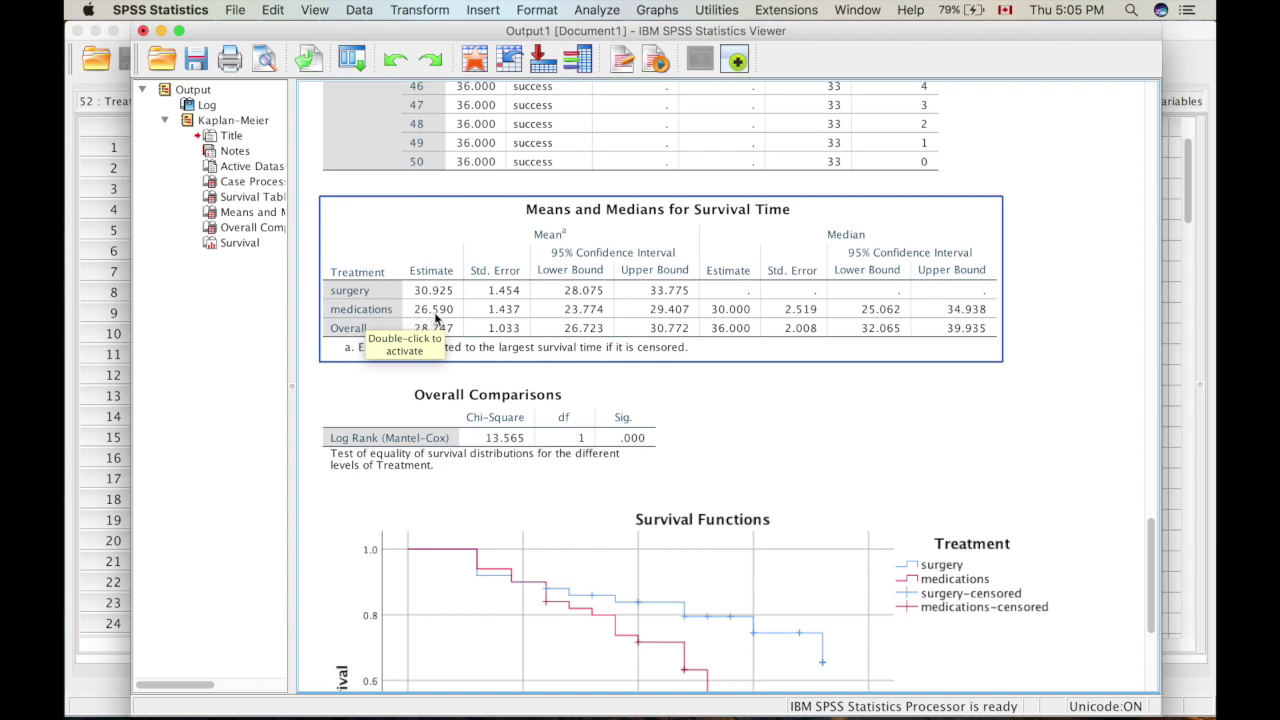
pyautogui.click(445, 378)
pyautogui.click(740, 522)
pyautogui.click(685, 465)
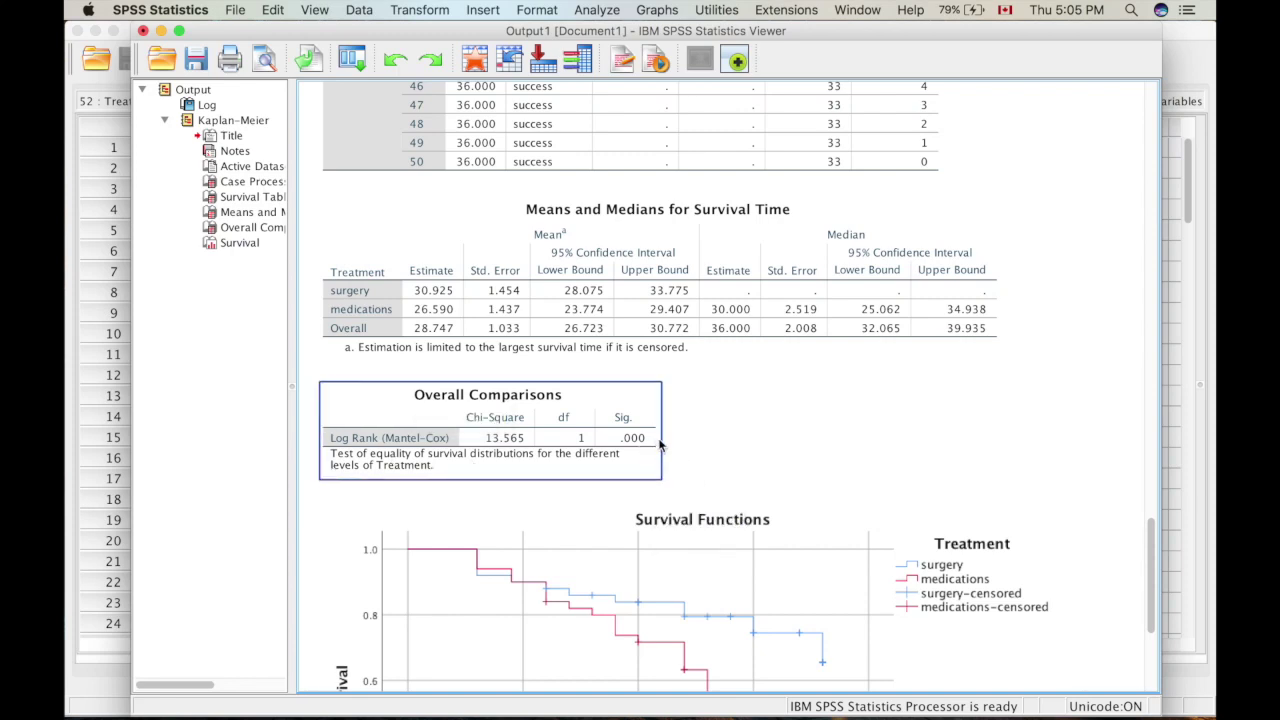
pyautogui.click(642, 448)
pyautogui.click(506, 312)
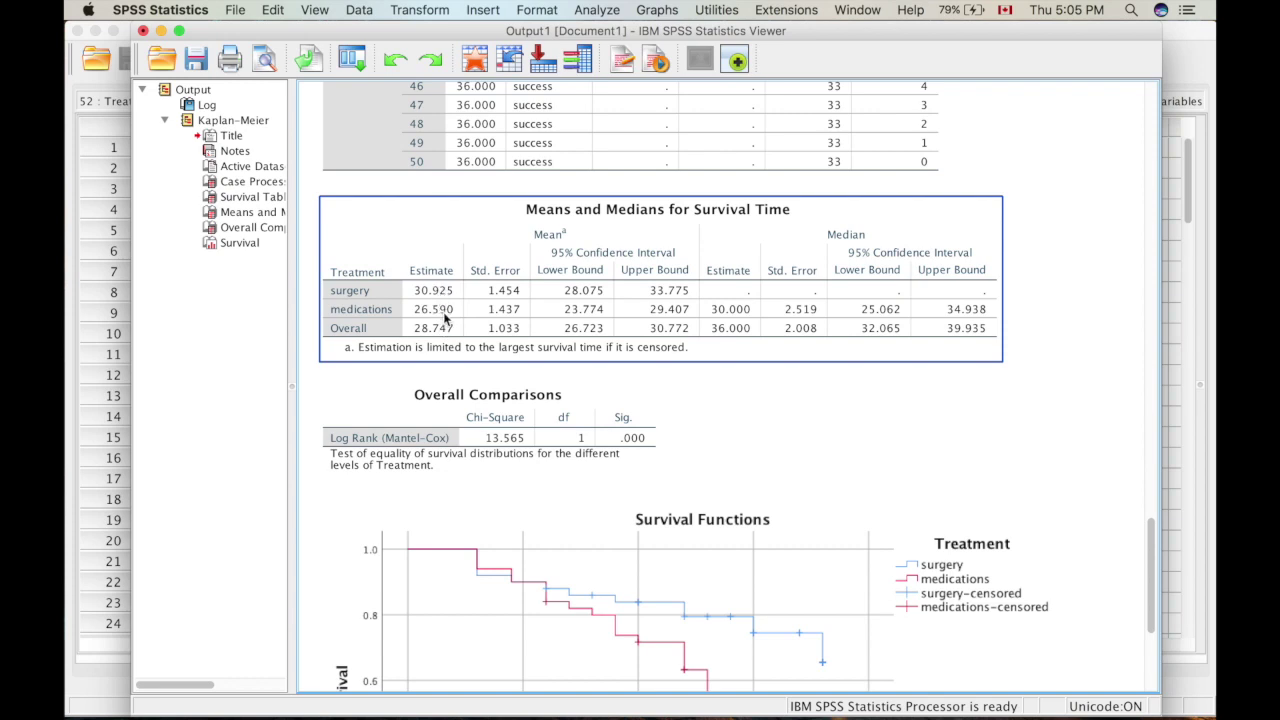
pyautogui.click(777, 455)
pyautogui.scroll(-2, 820, 477)
pyautogui.click(857, 491)
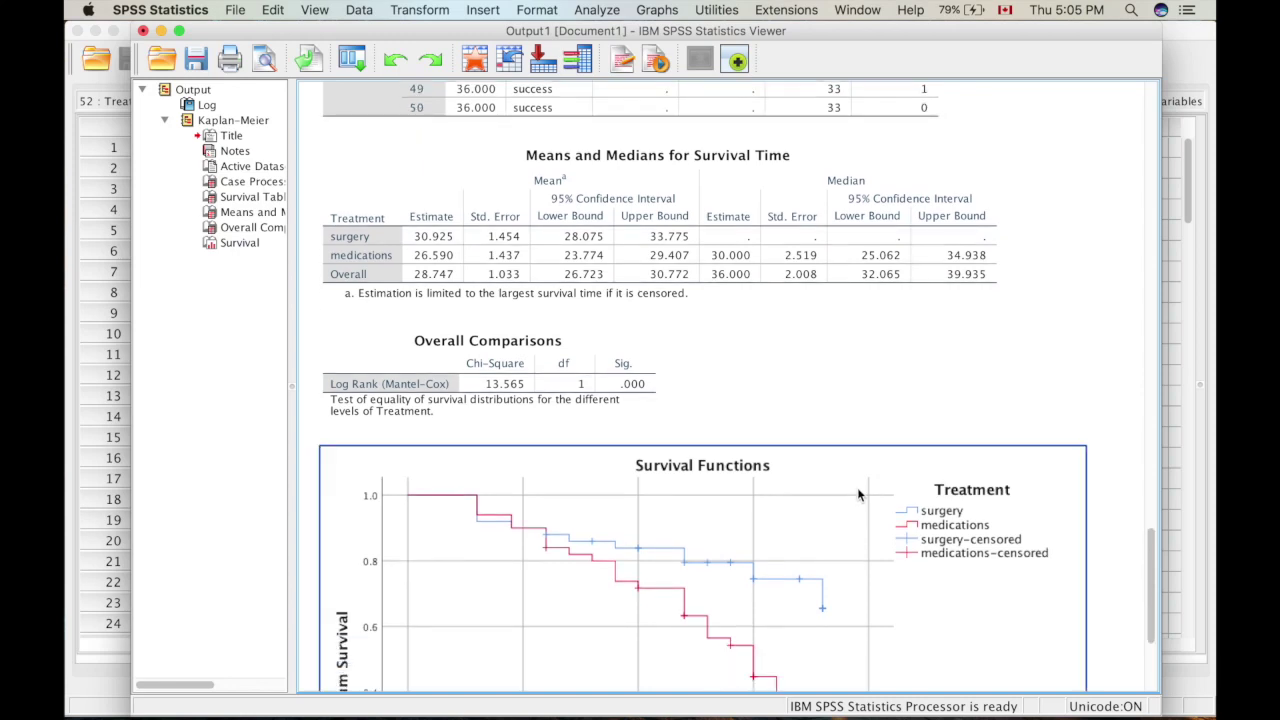
pyautogui.scroll(-1, 884, 513)
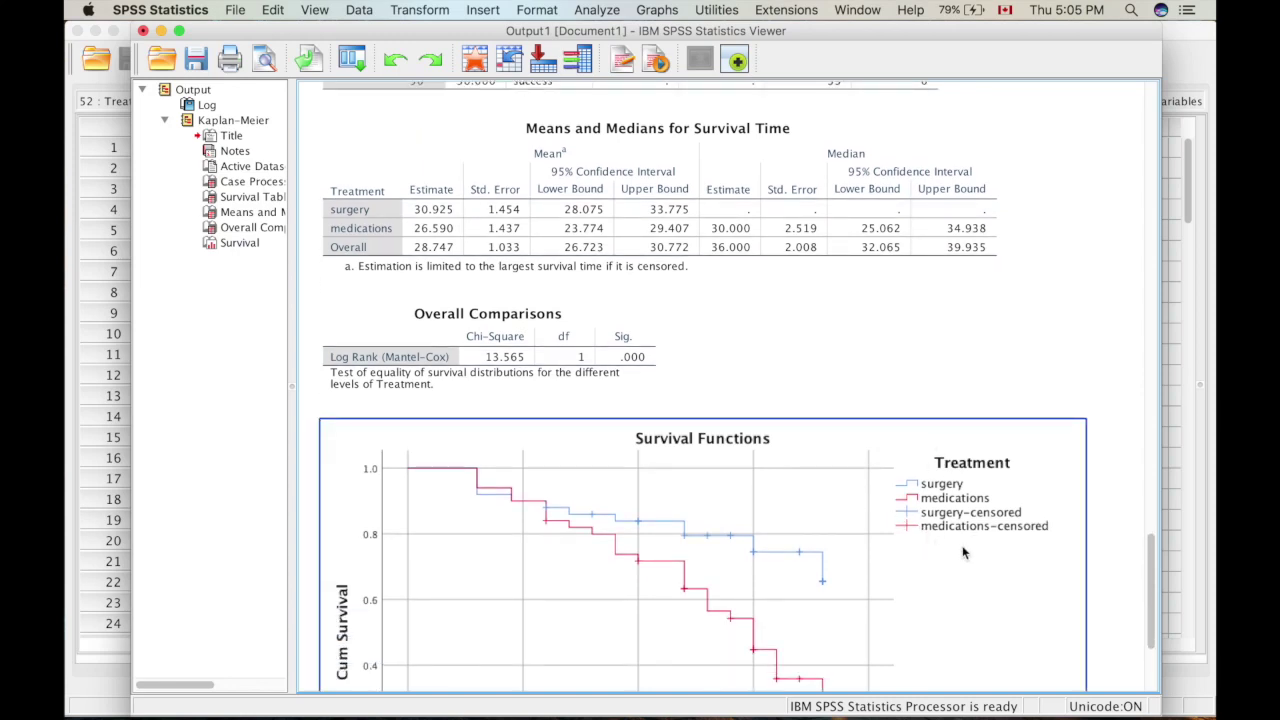
pyautogui.scroll(-3, 960, 540)
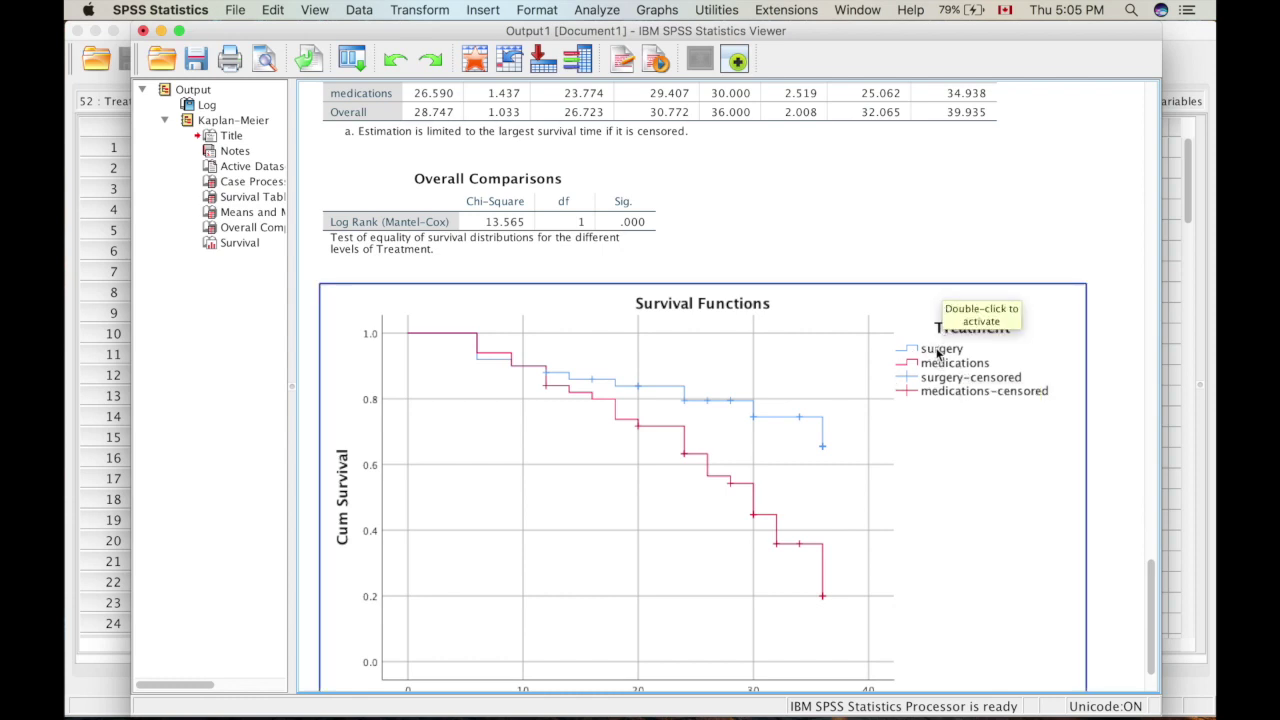
pyautogui.scroll(-2, 981, 374)
pyautogui.scroll(-1, 981, 374)
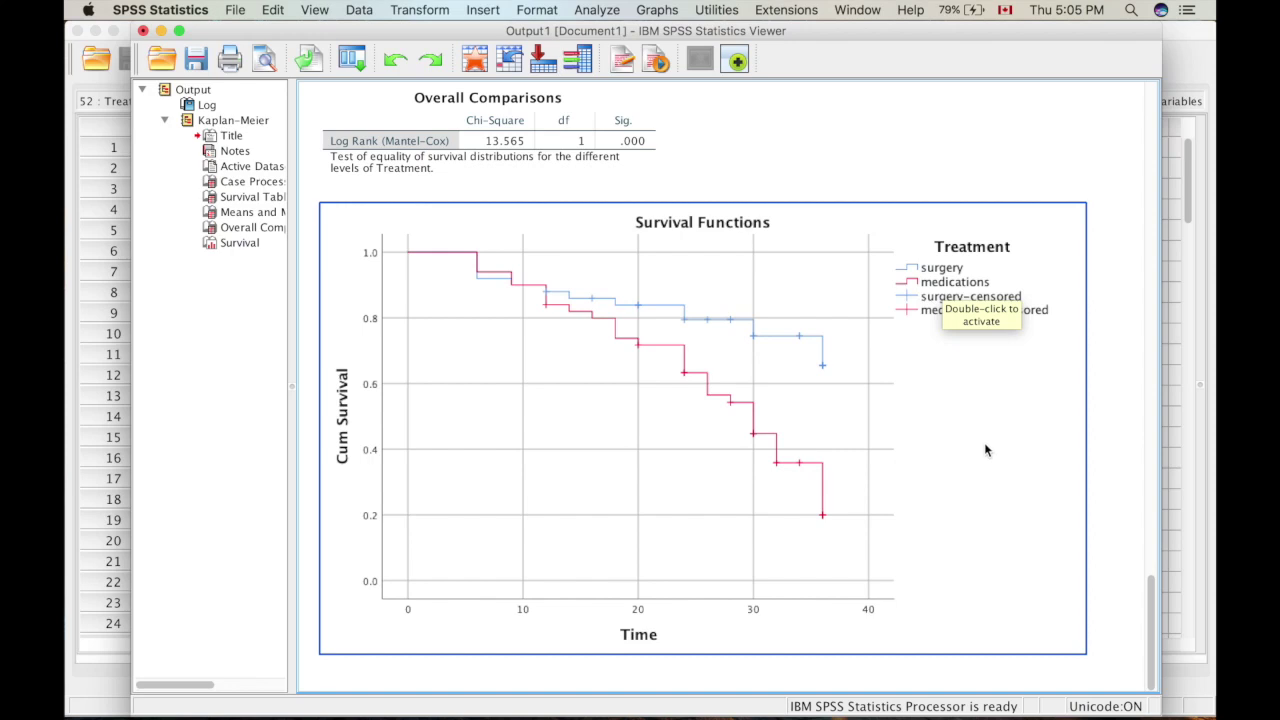
# - Hide the grid lines on the Survival Functions plot in the Chart Editor
pyautogui.doubleClick(984, 442)
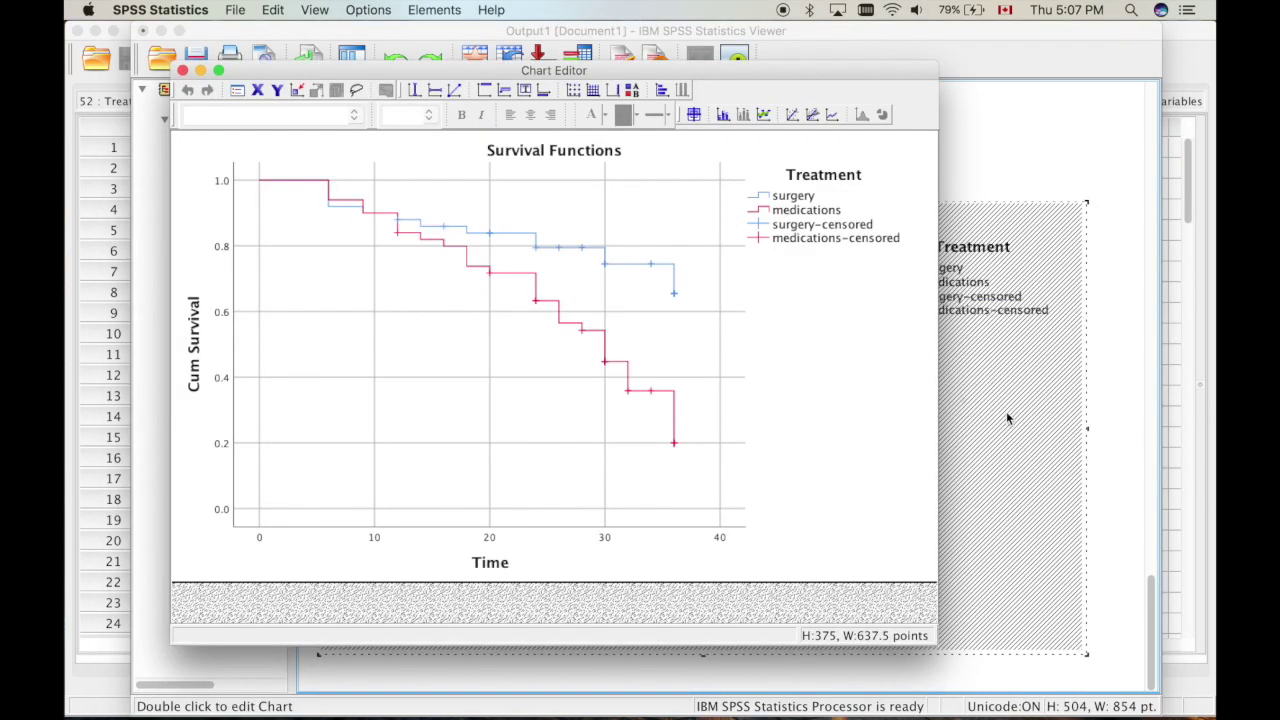
pyautogui.moveTo(731, 72); pyautogui.dragTo(749, 70)
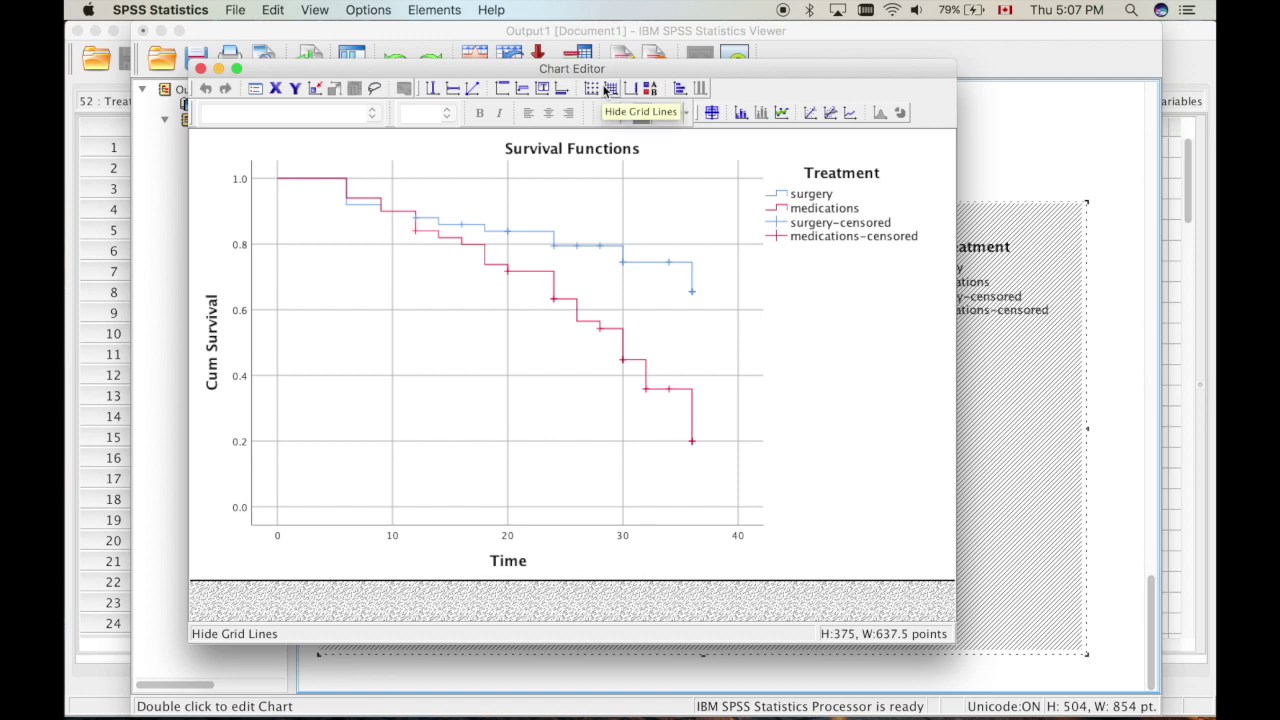
pyautogui.click(609, 90)
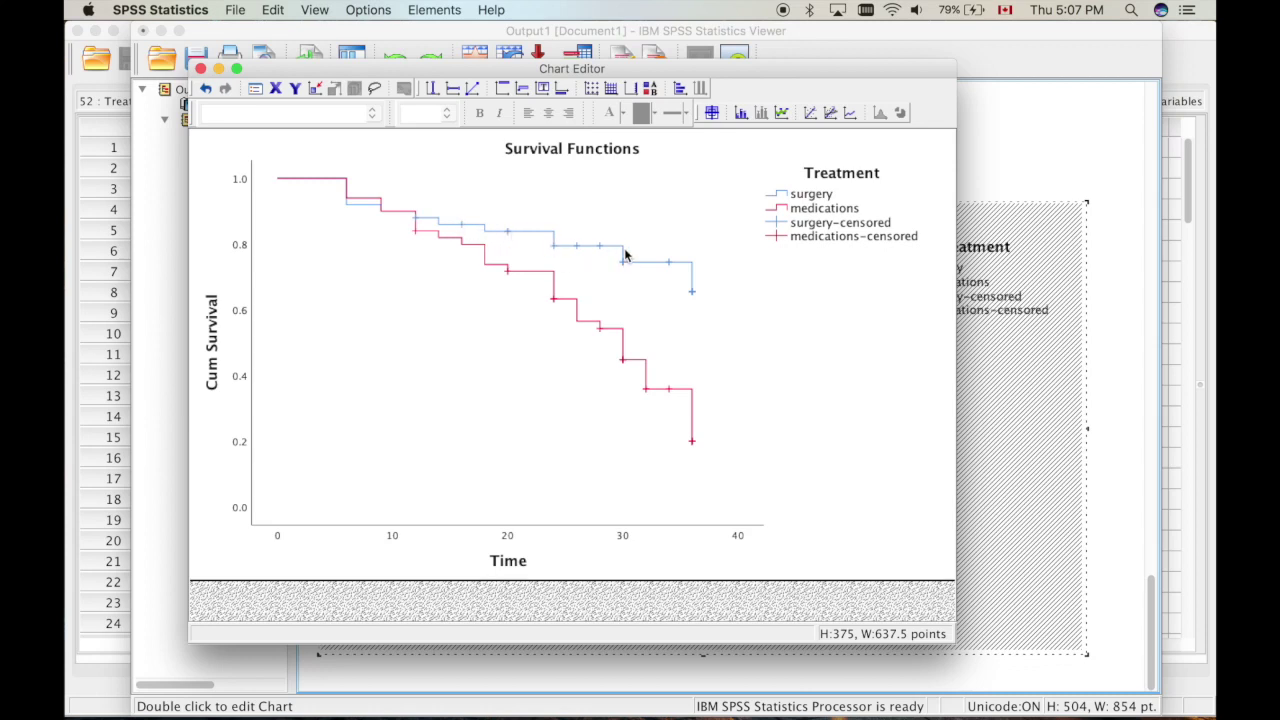
pyautogui.moveTo(582, 69); pyautogui.dragTo(617, 56)
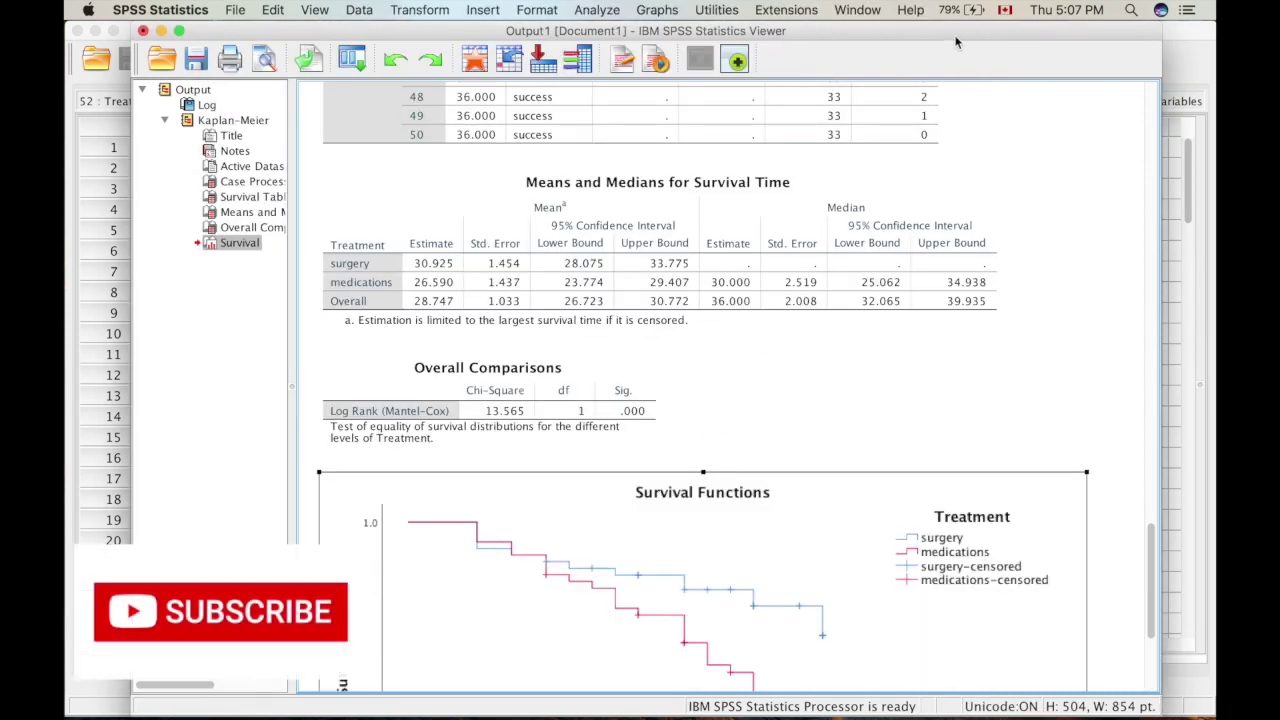
pyautogui.moveTo(954, 38); pyautogui.dragTo(913, 33)
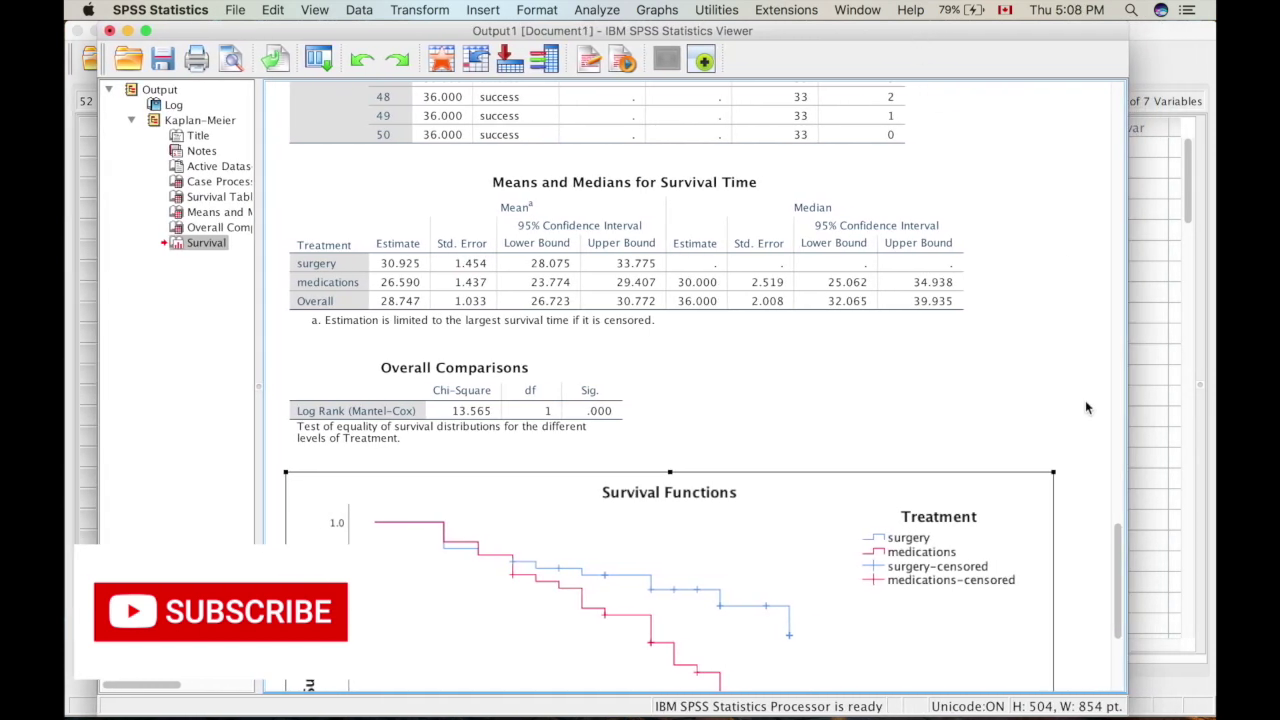